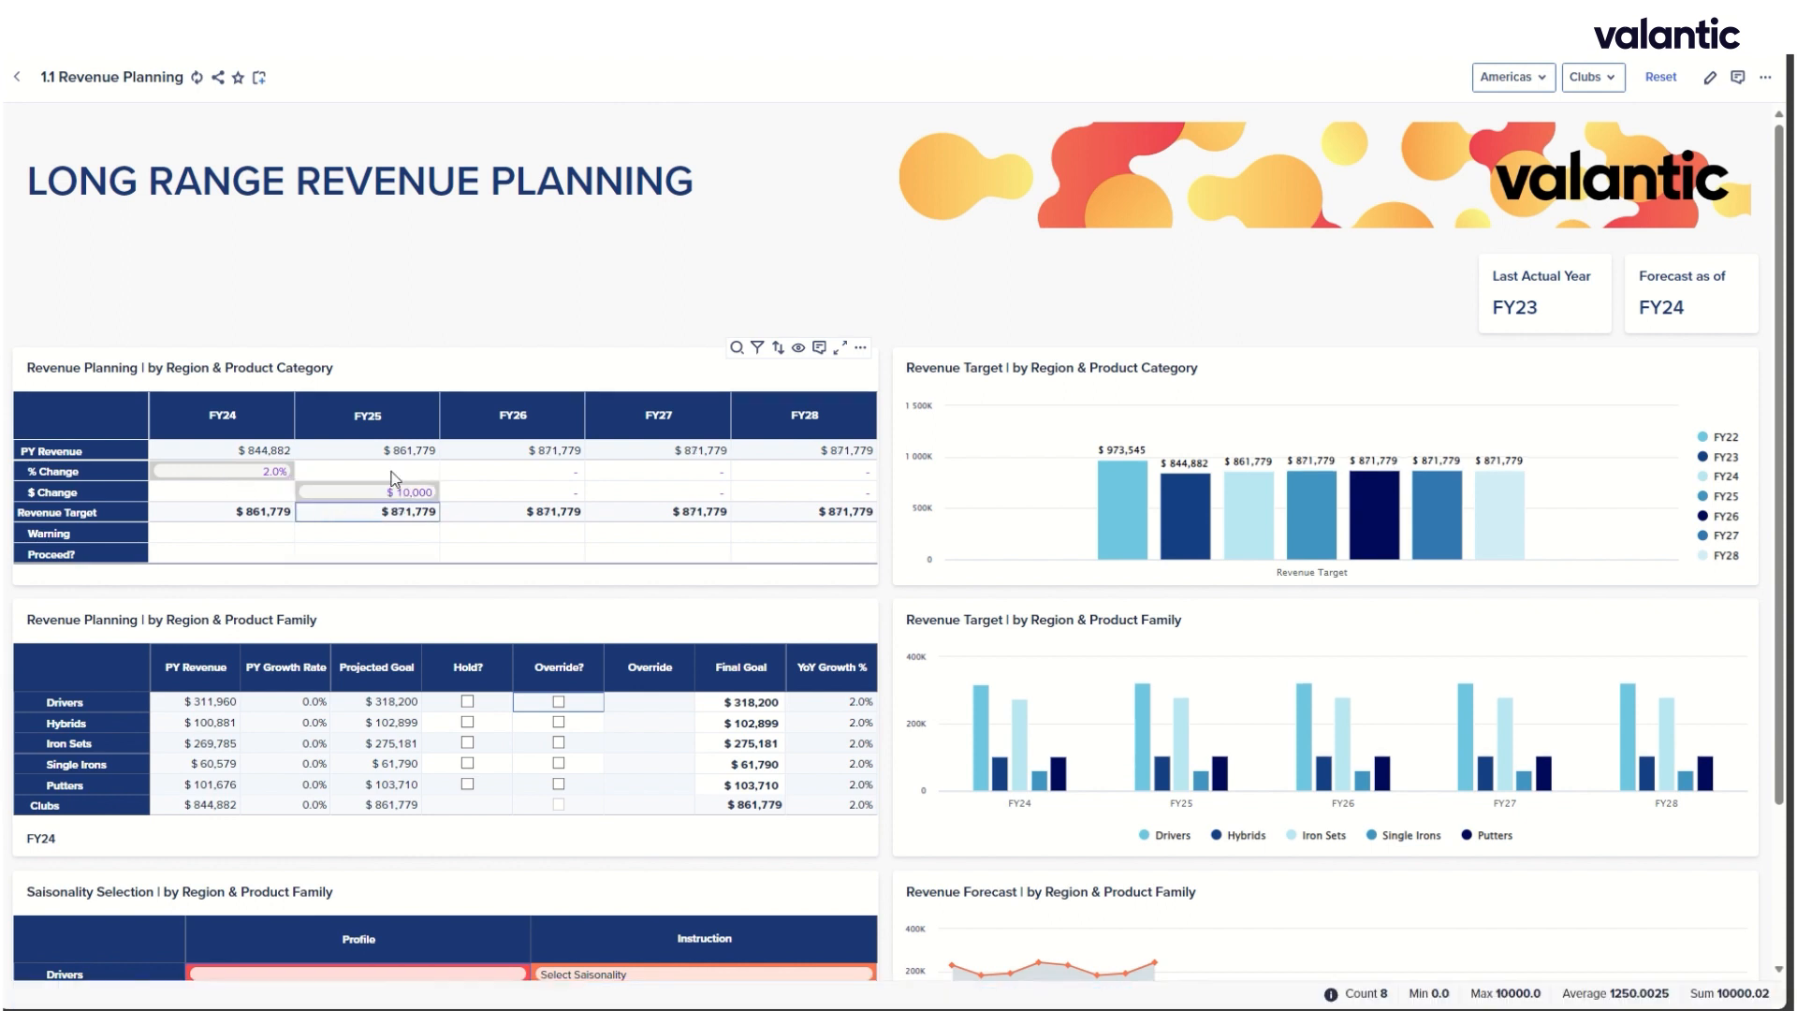
Set the FY26 % Change to 10% in the product category plan and mark its capacity warning to proceed
{"action": "left_click", "coordinate": [487, 477]}
{"action": "type", "text": "10"}
{"action": "key", "text": "Return"}
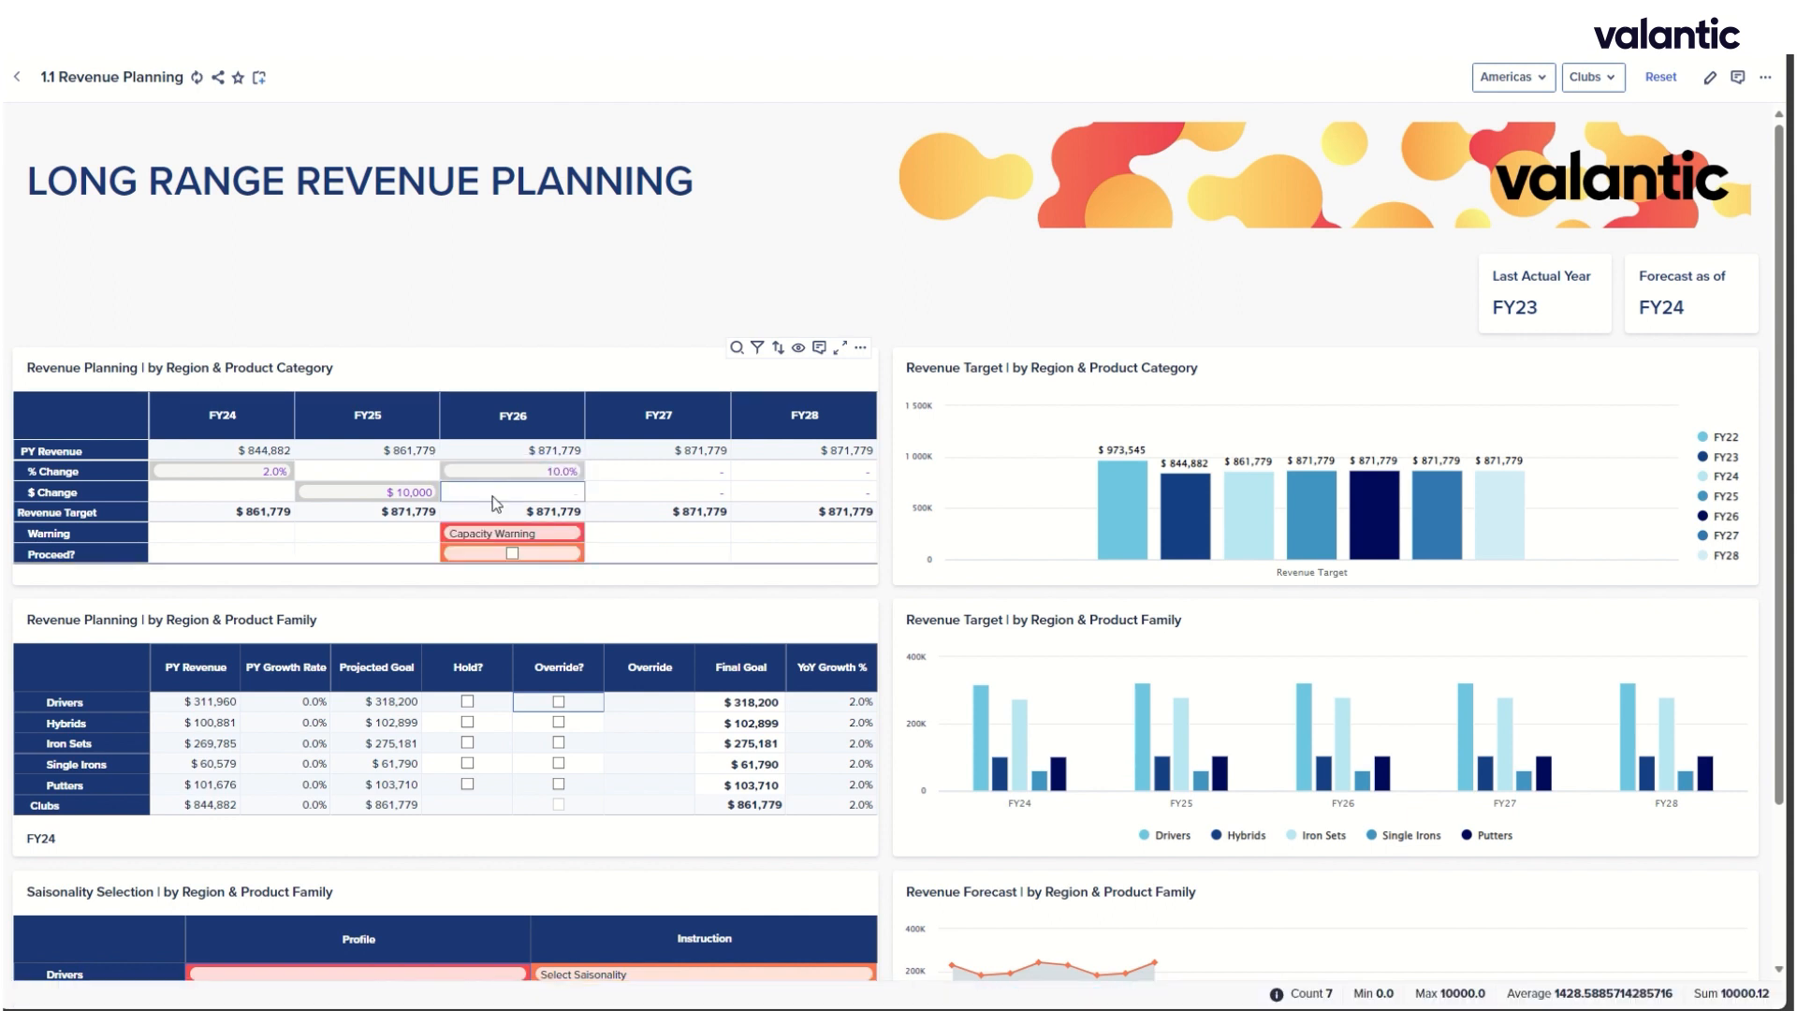
{"action": "left_click", "coordinate": [512, 554]}
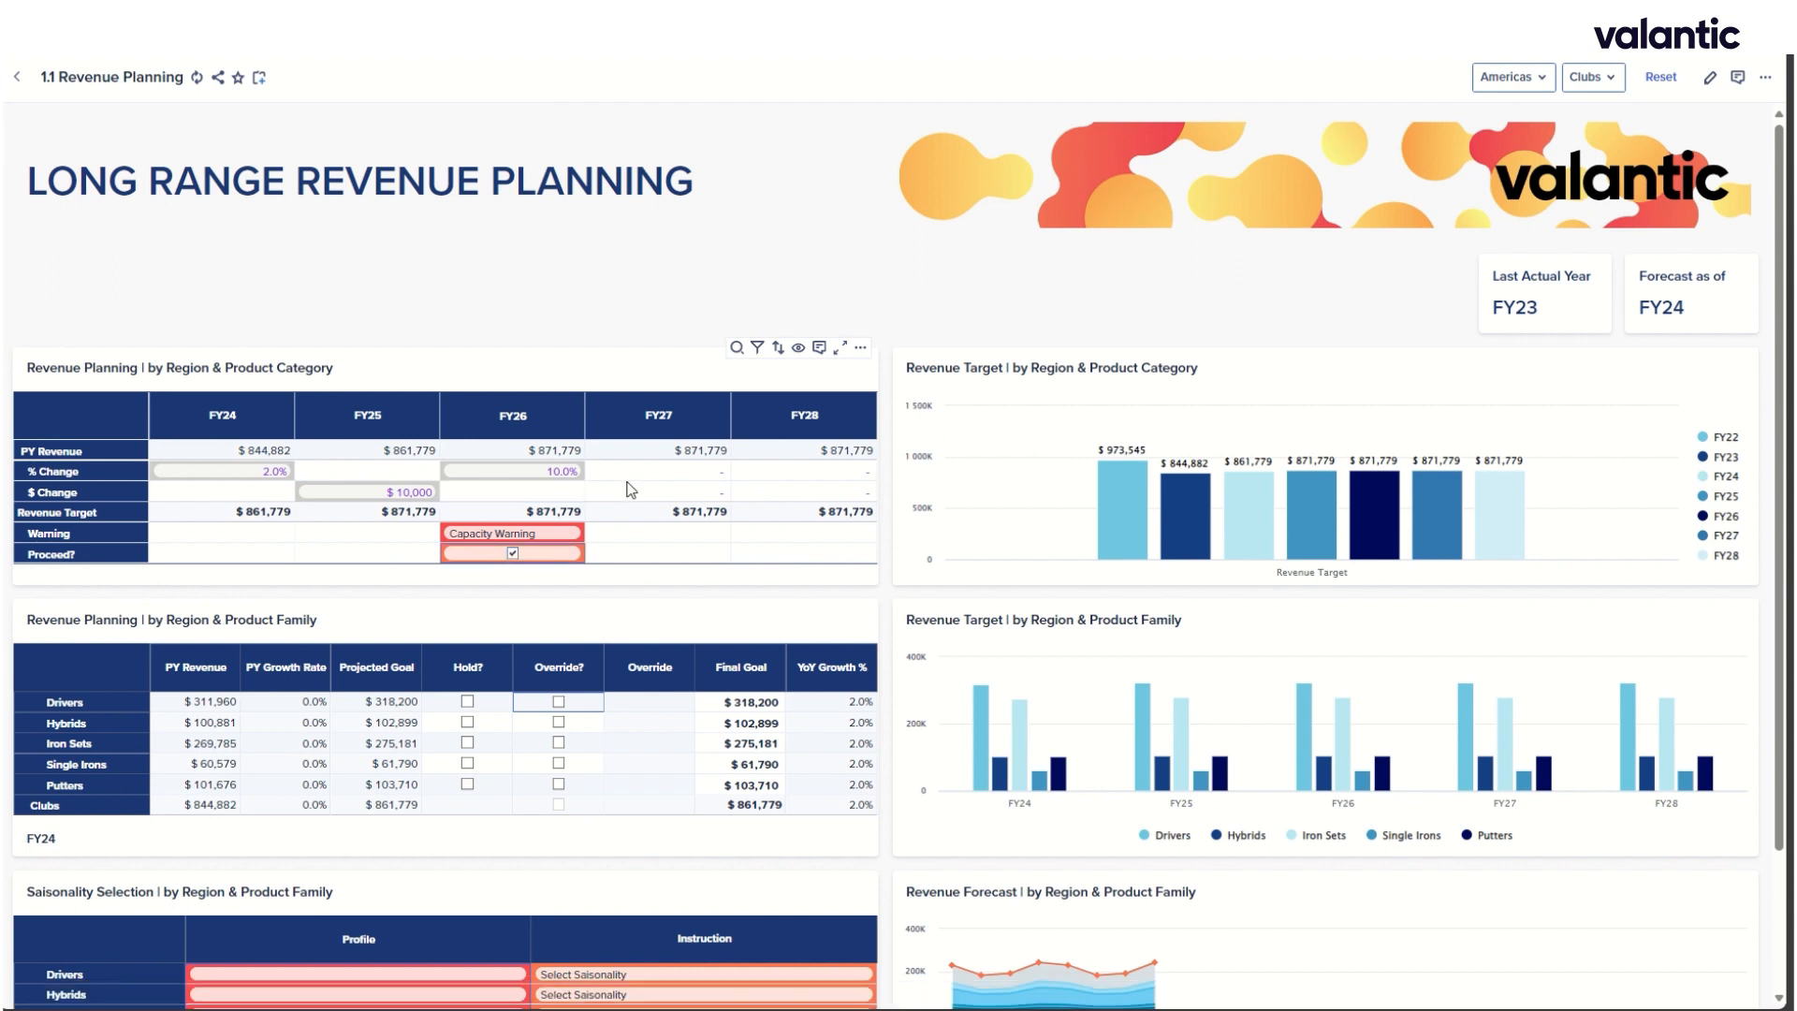
Set the % Change to 2% for both FY27 and FY28 in the product category plan
{"action": "type", "text": "2%"}
{"action": "key", "text": "Tab"}
{"action": "type", "text": "2%"}
{"action": "key", "text": "Return"}
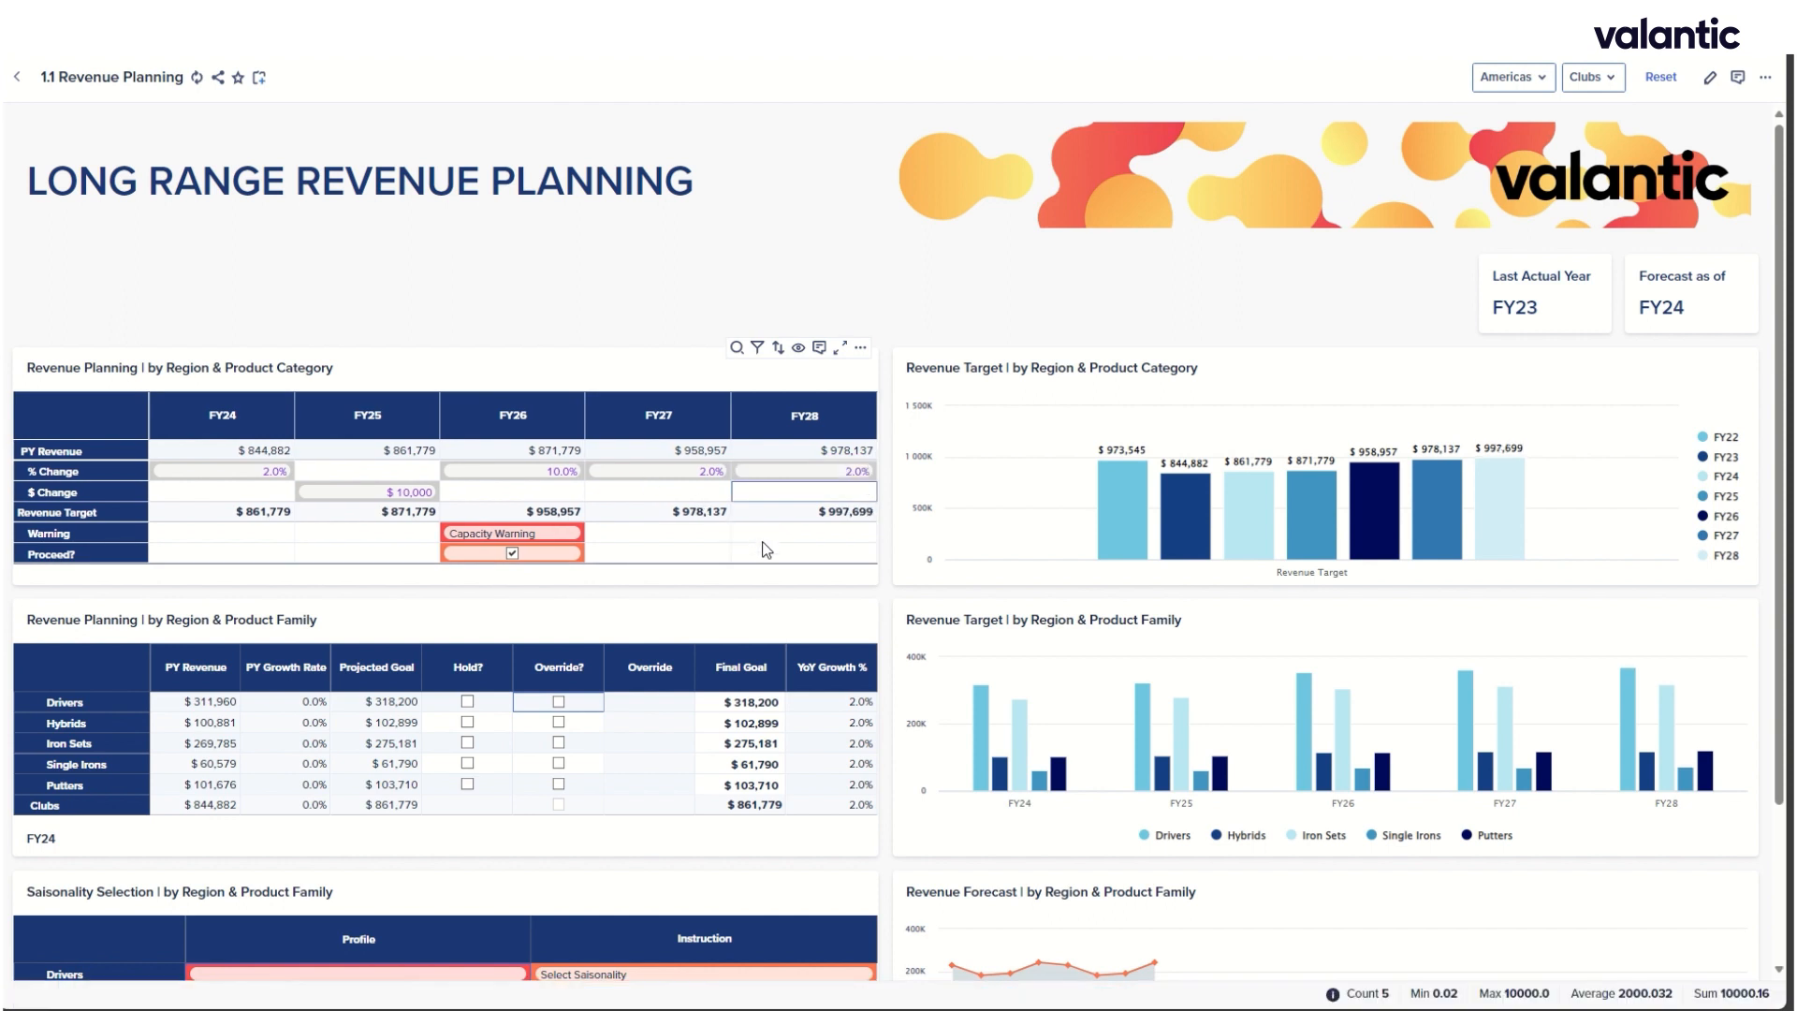
Display FY26 in the product family plan via the Drivers bar of the family target chart, and select the Clubs projected goal
{"action": "scroll", "coordinate": [767, 549], "scroll_direction": "down", "scroll_amount": 3}
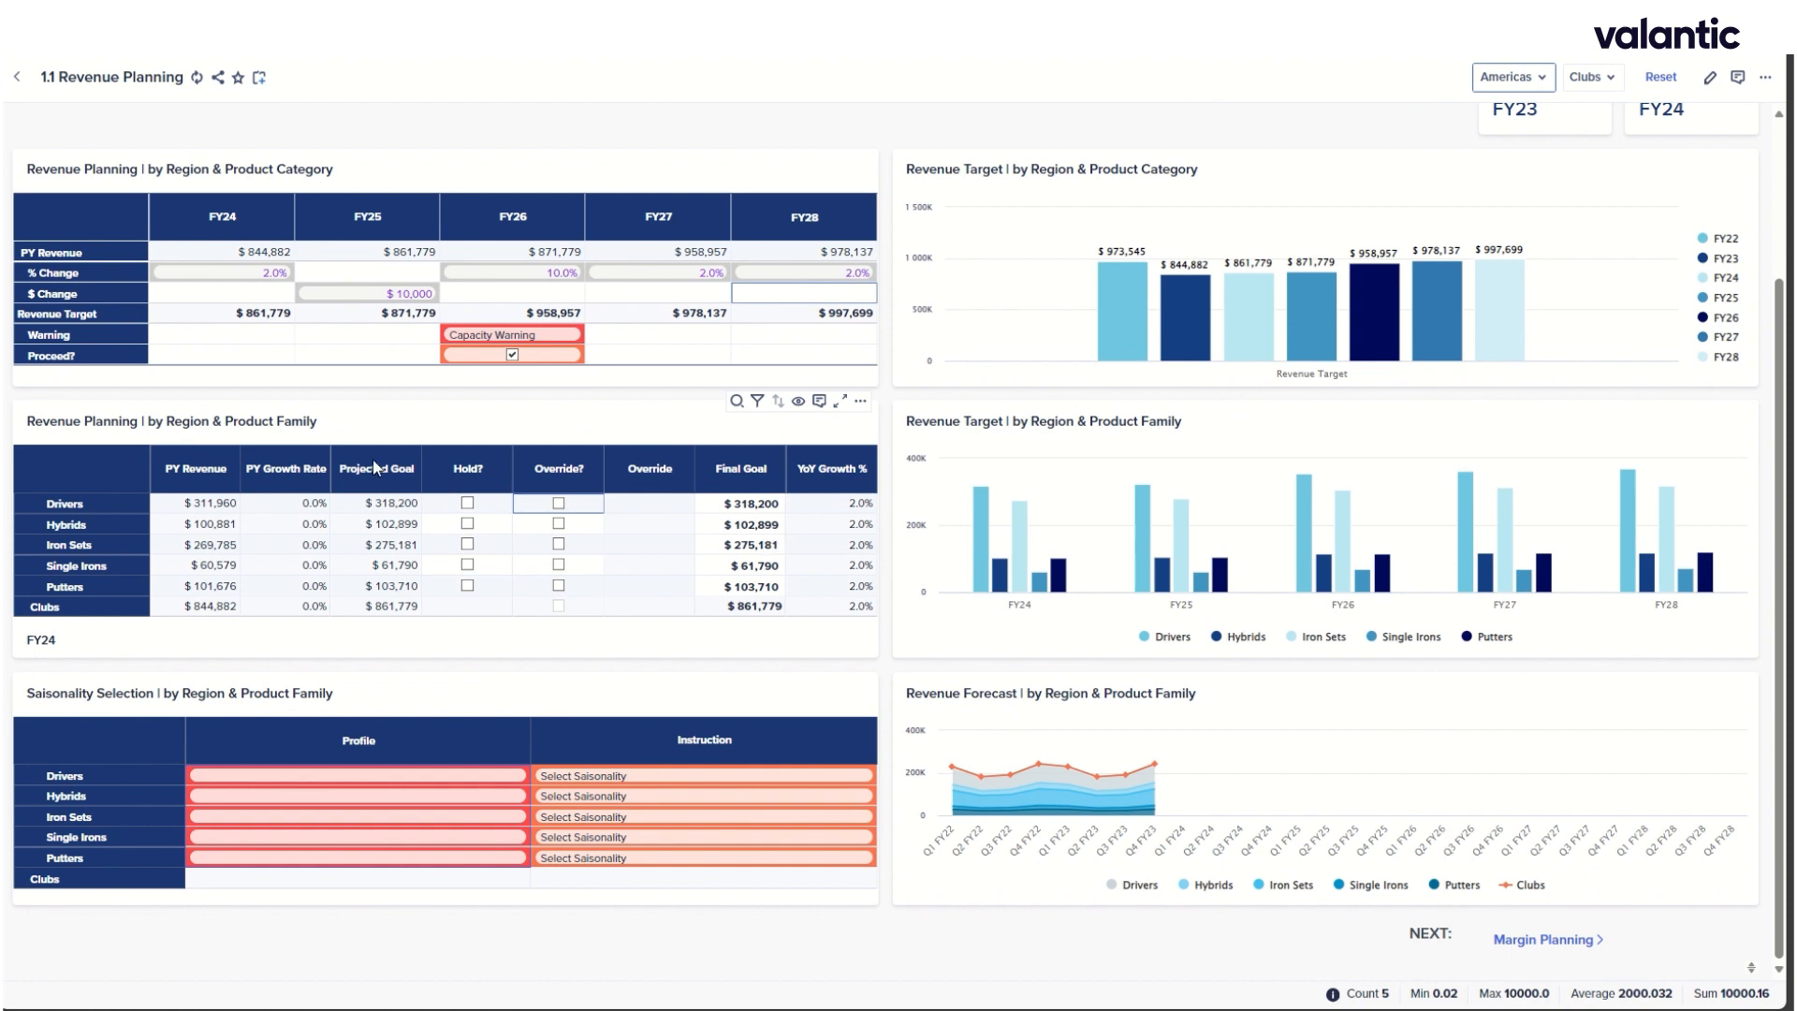
{"action": "mouse_move", "coordinate": [1304, 577]}
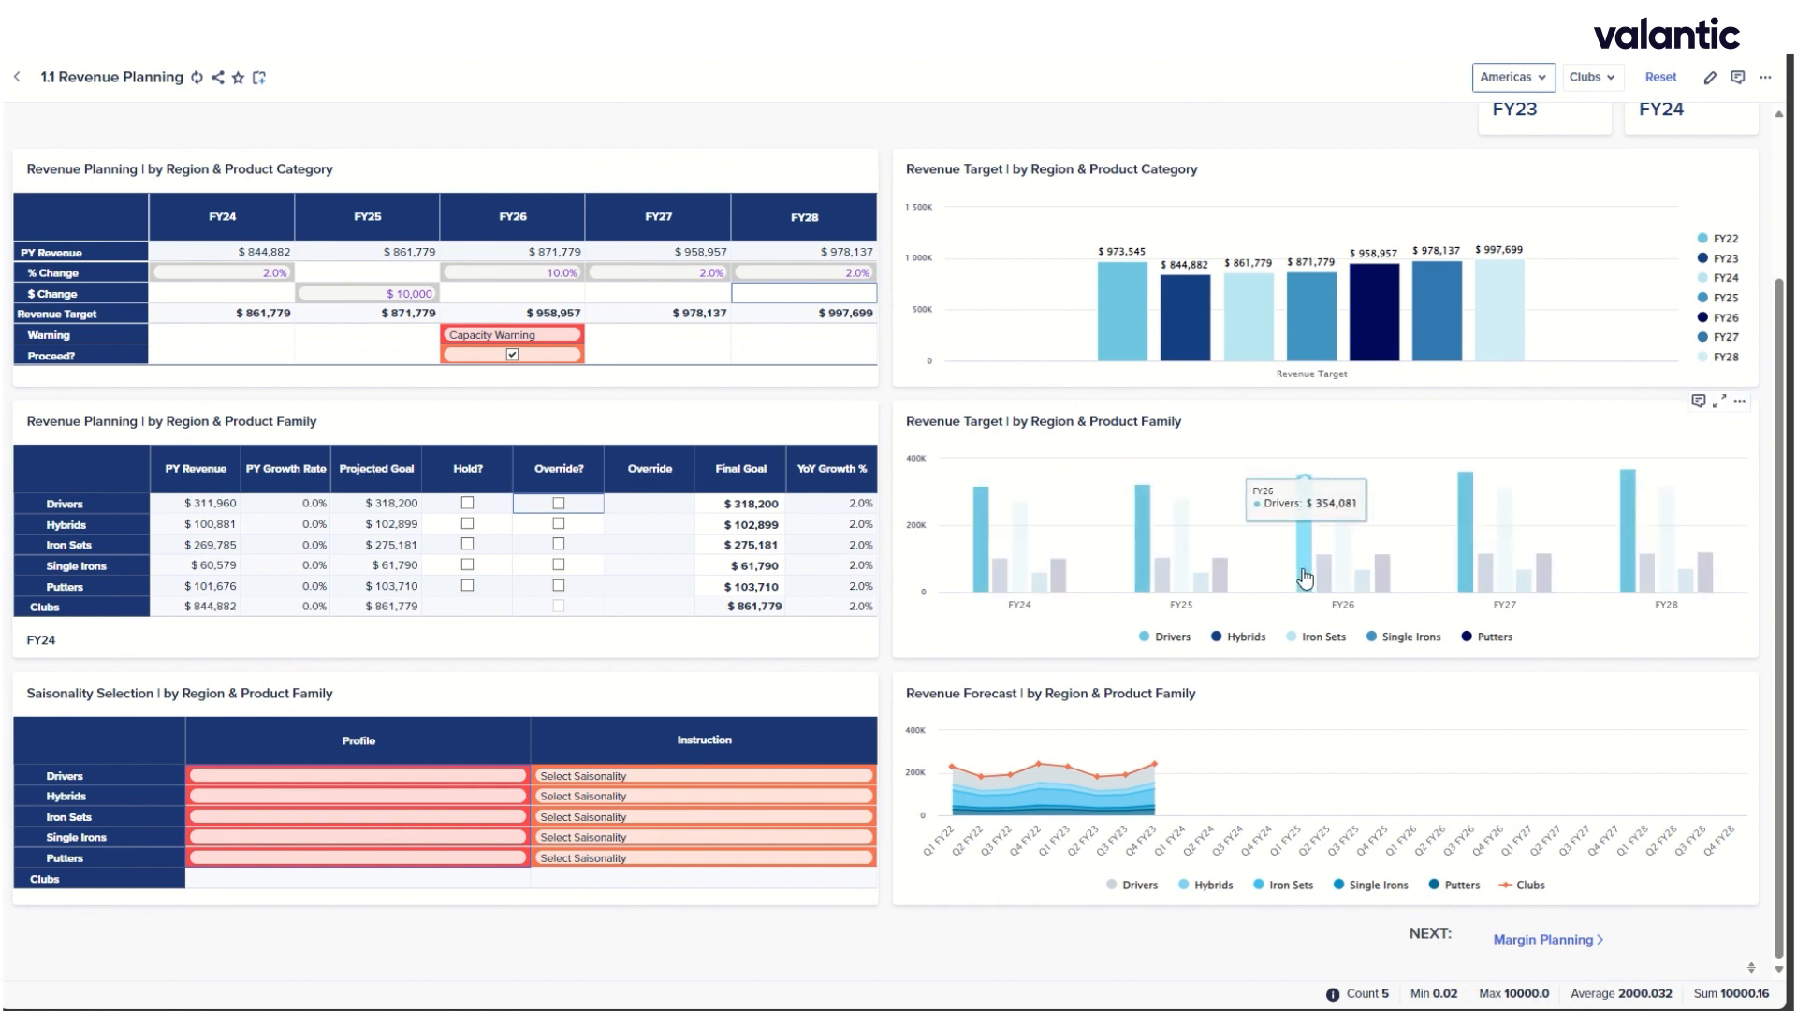
{"action": "left_click", "coordinate": [1306, 578]}
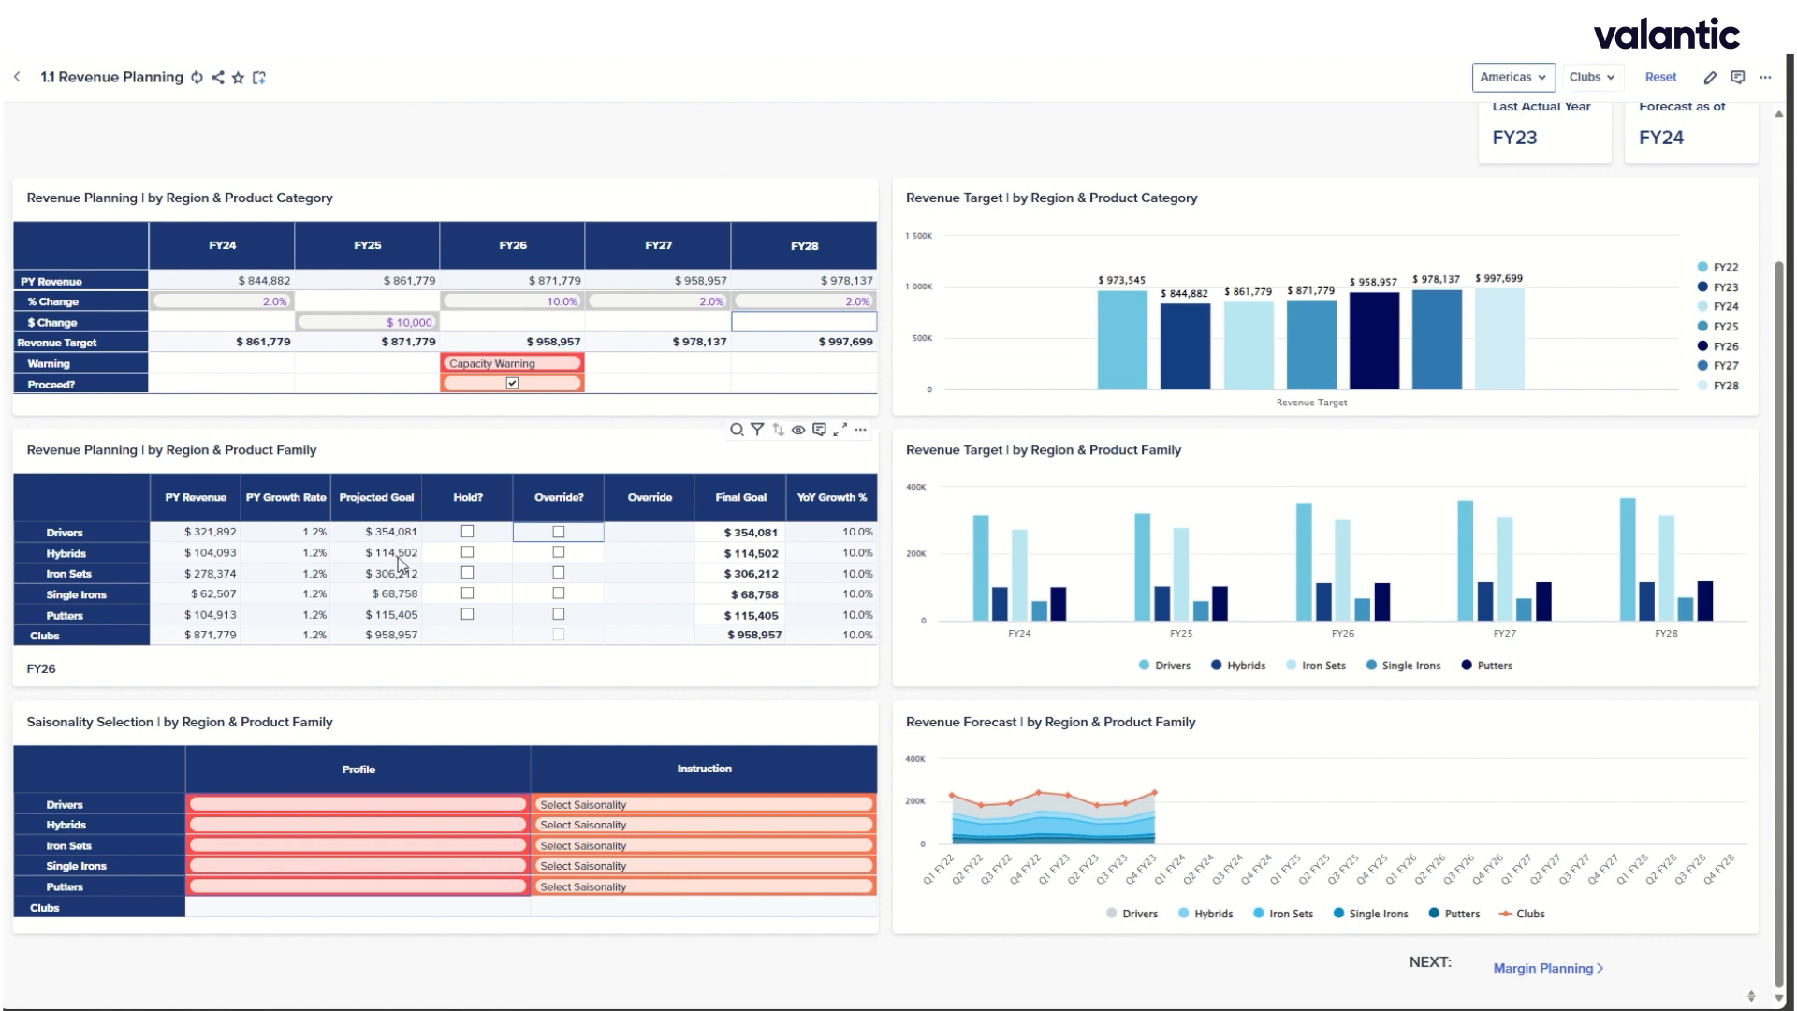
{"action": "left_click", "coordinate": [391, 640]}
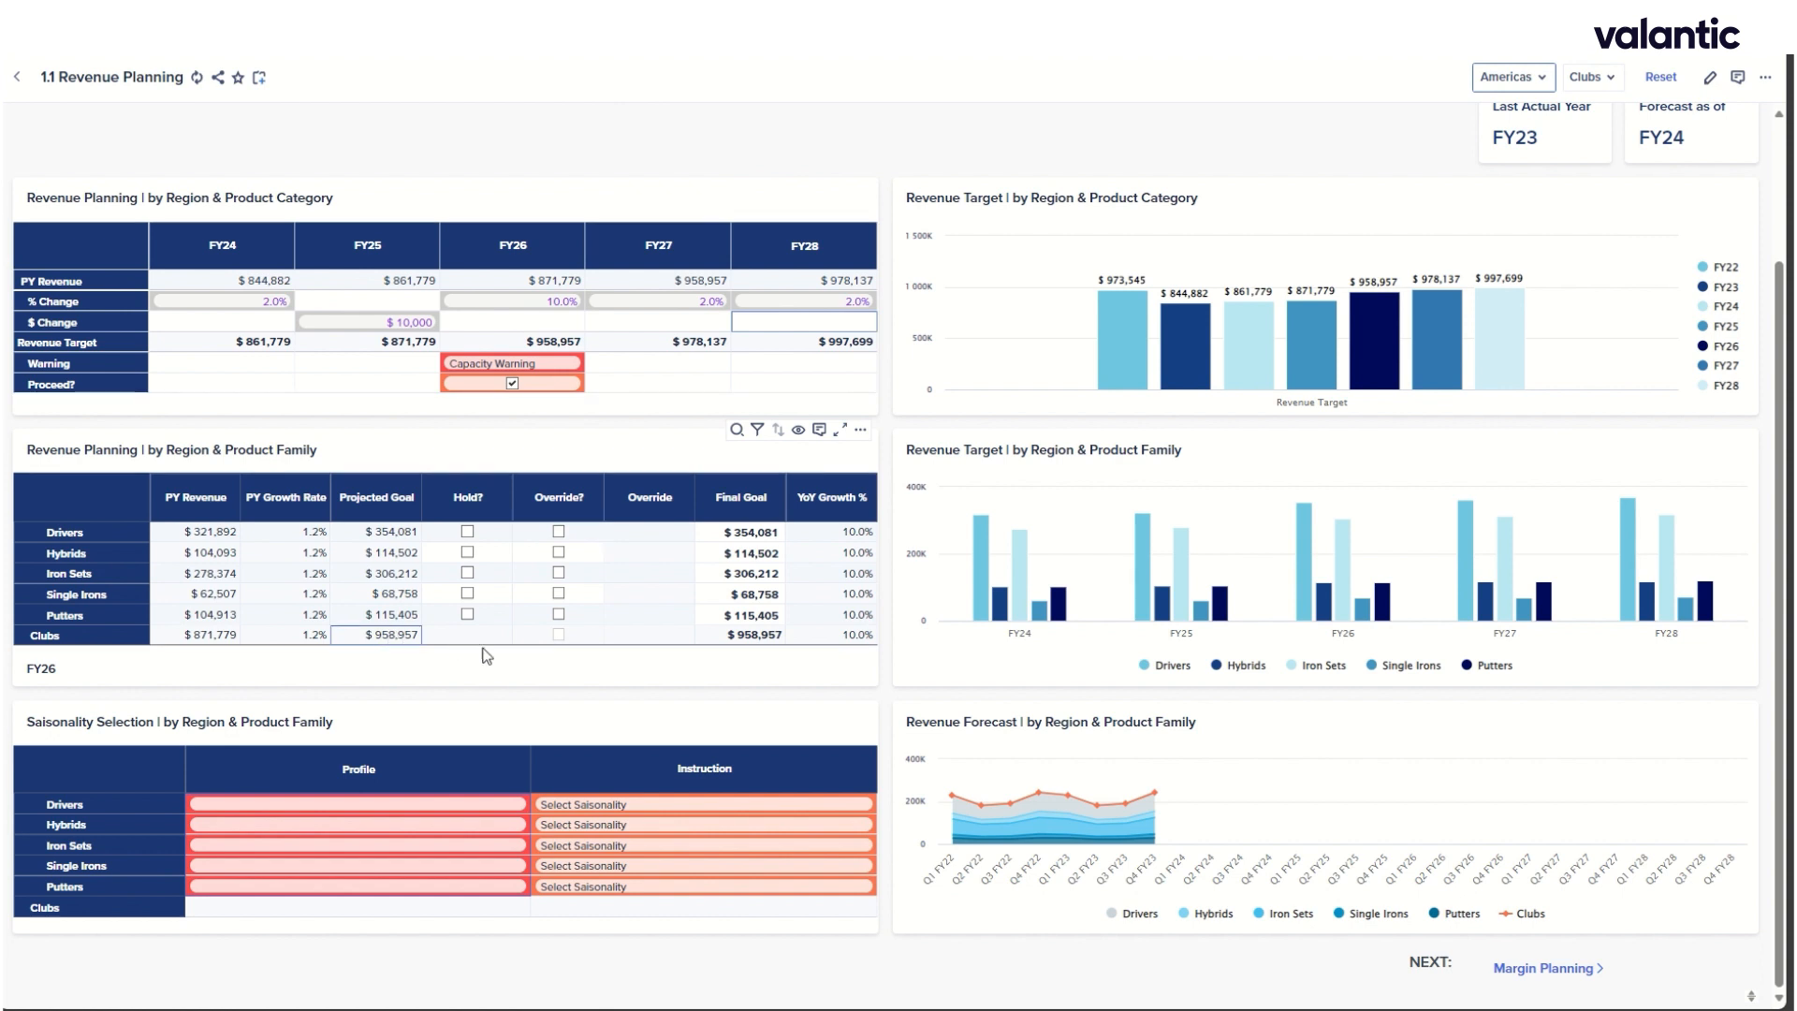
Override the FY26 Drivers goal with 500,000 and hold the Iron Sets goal in the product family plan
{"action": "left_click", "coordinate": [557, 531]}
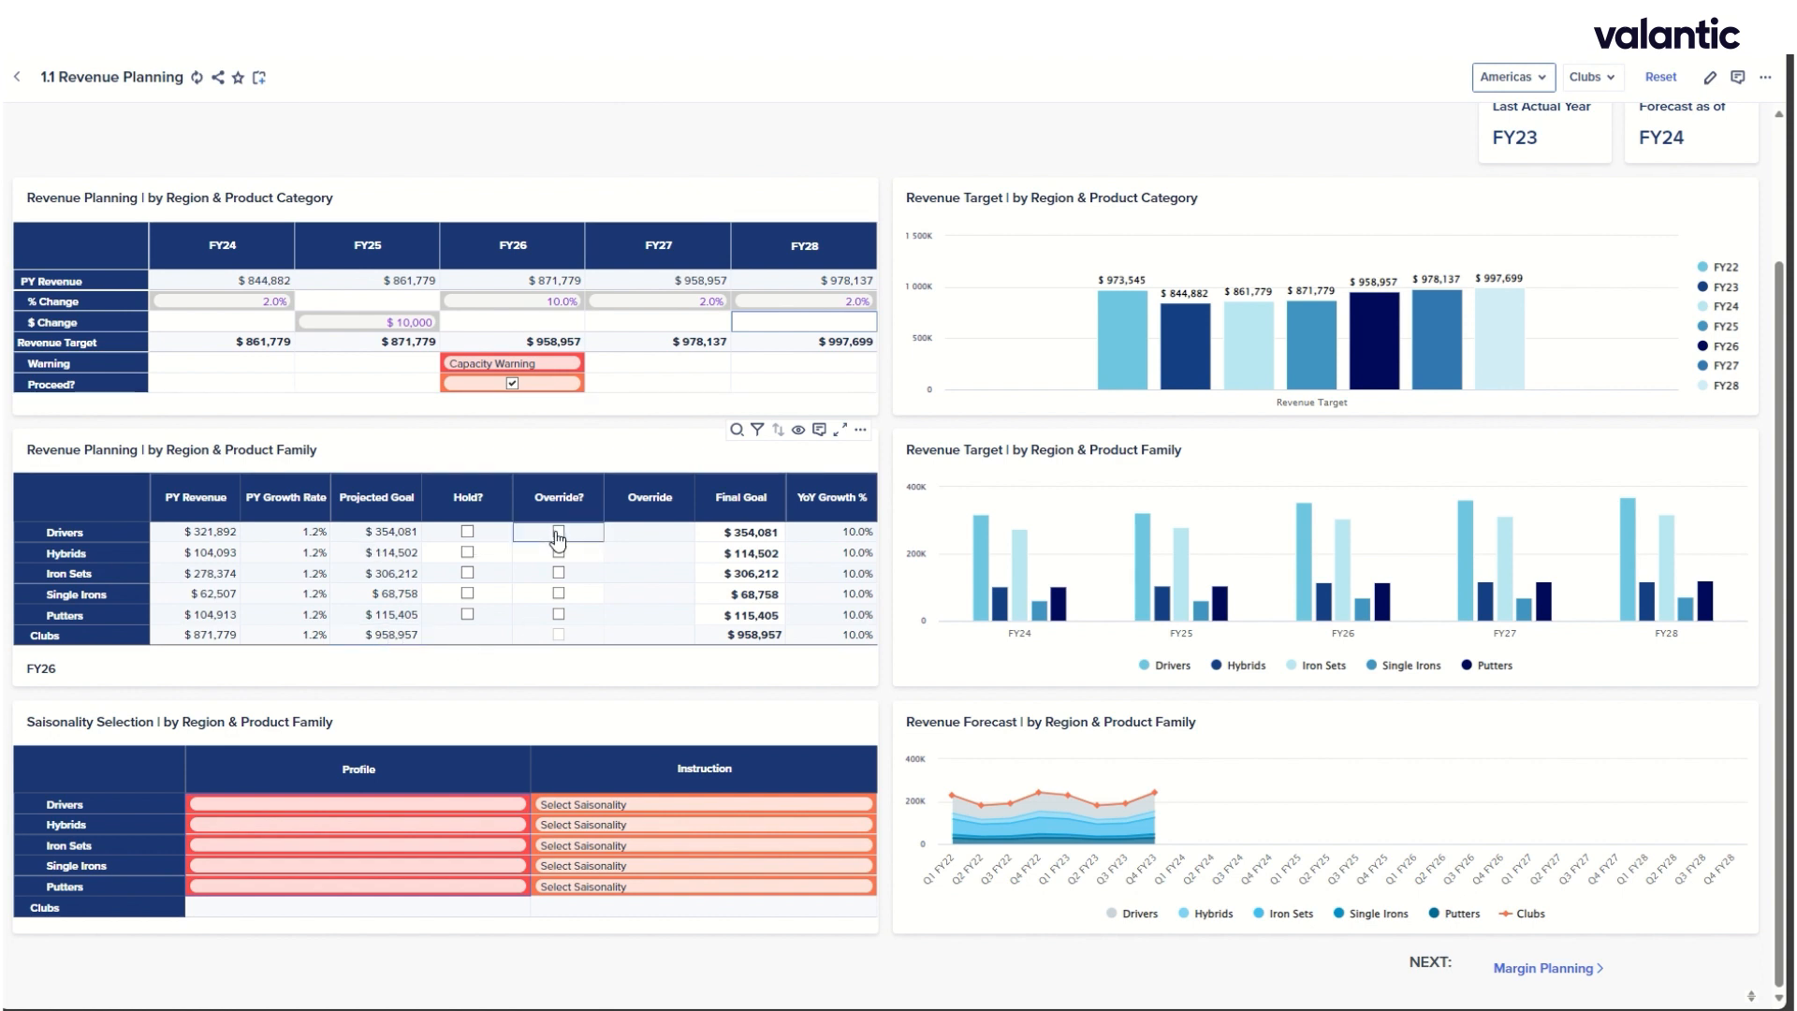
{"action": "left_click", "coordinate": [655, 532]}
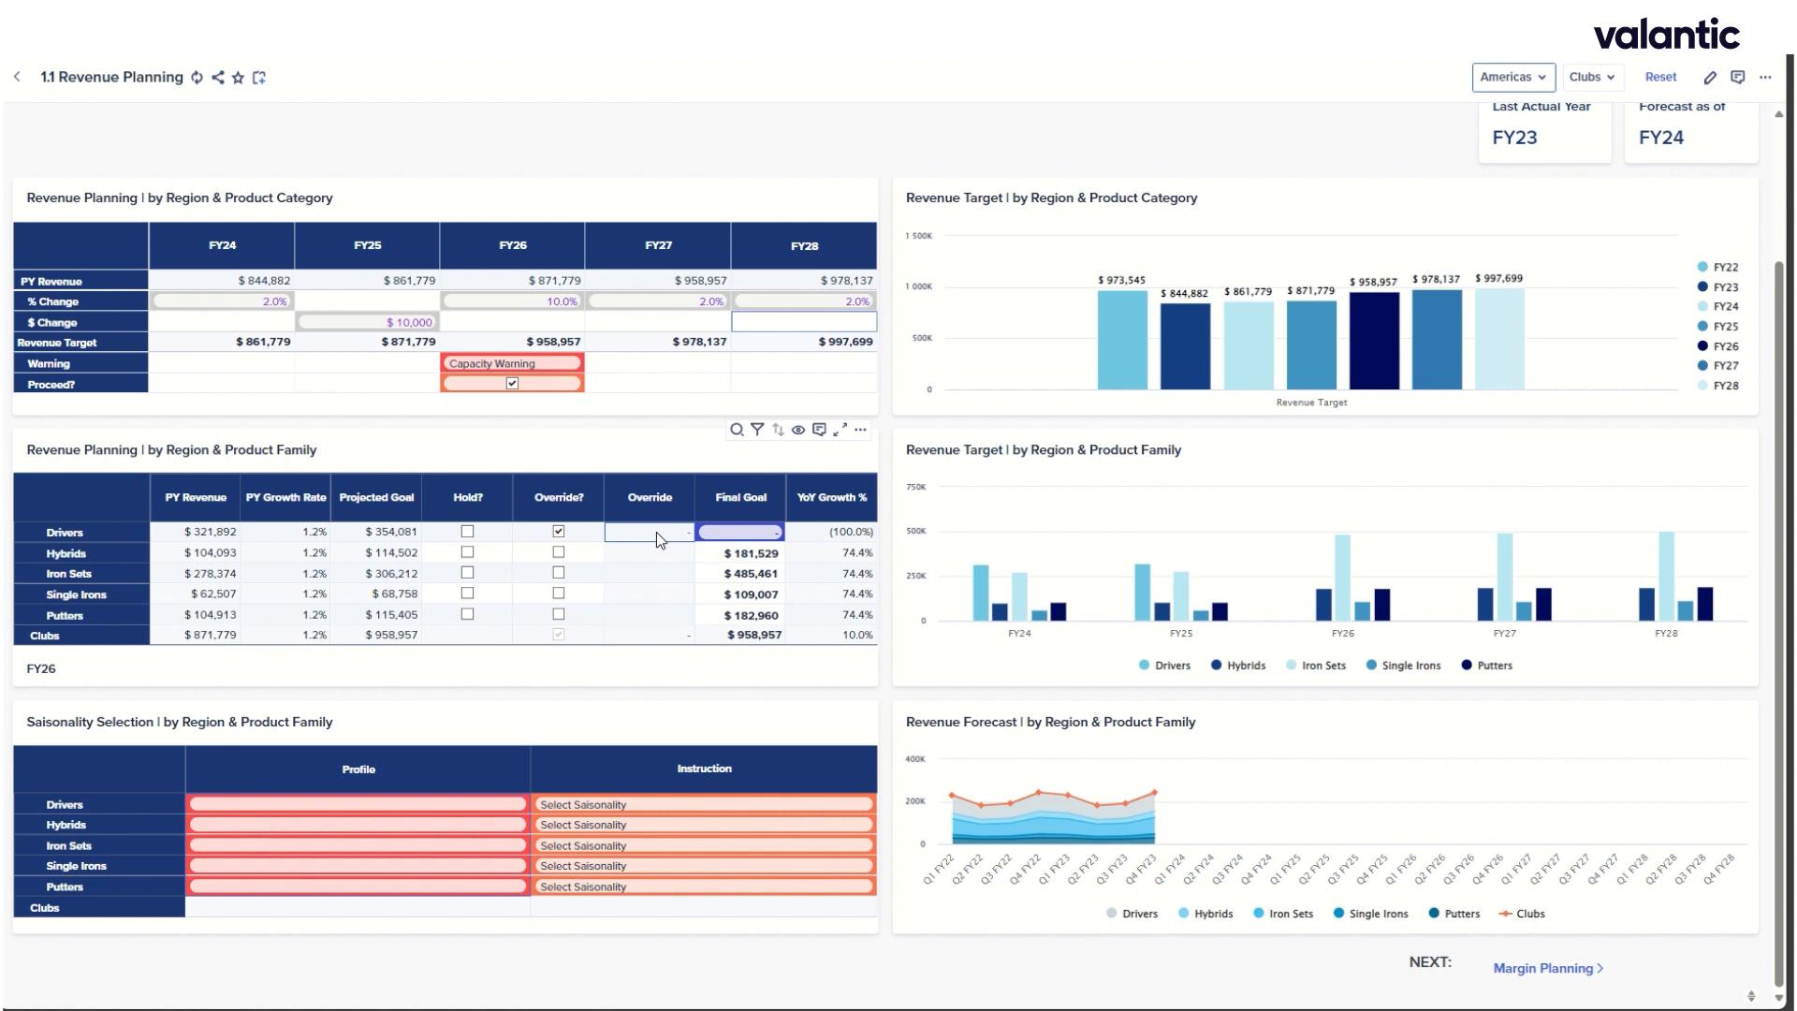
{"action": "type", "text": "500000"}
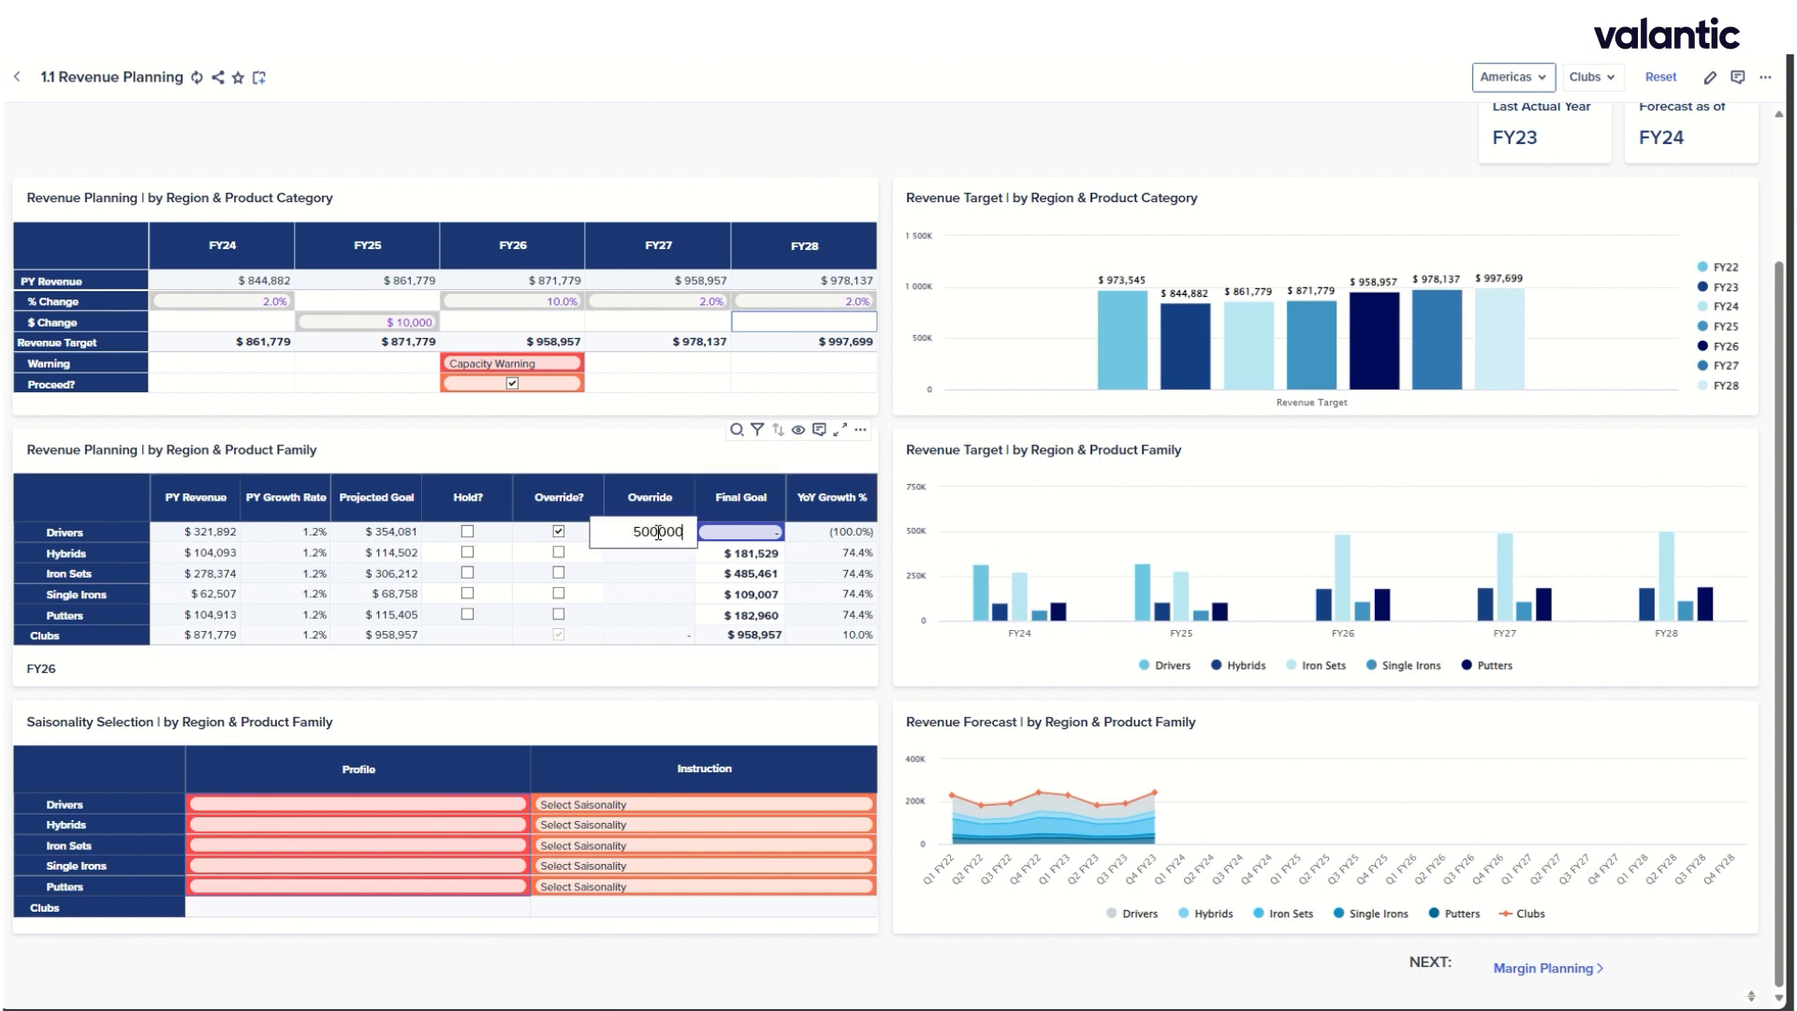
{"action": "key", "text": "Return"}
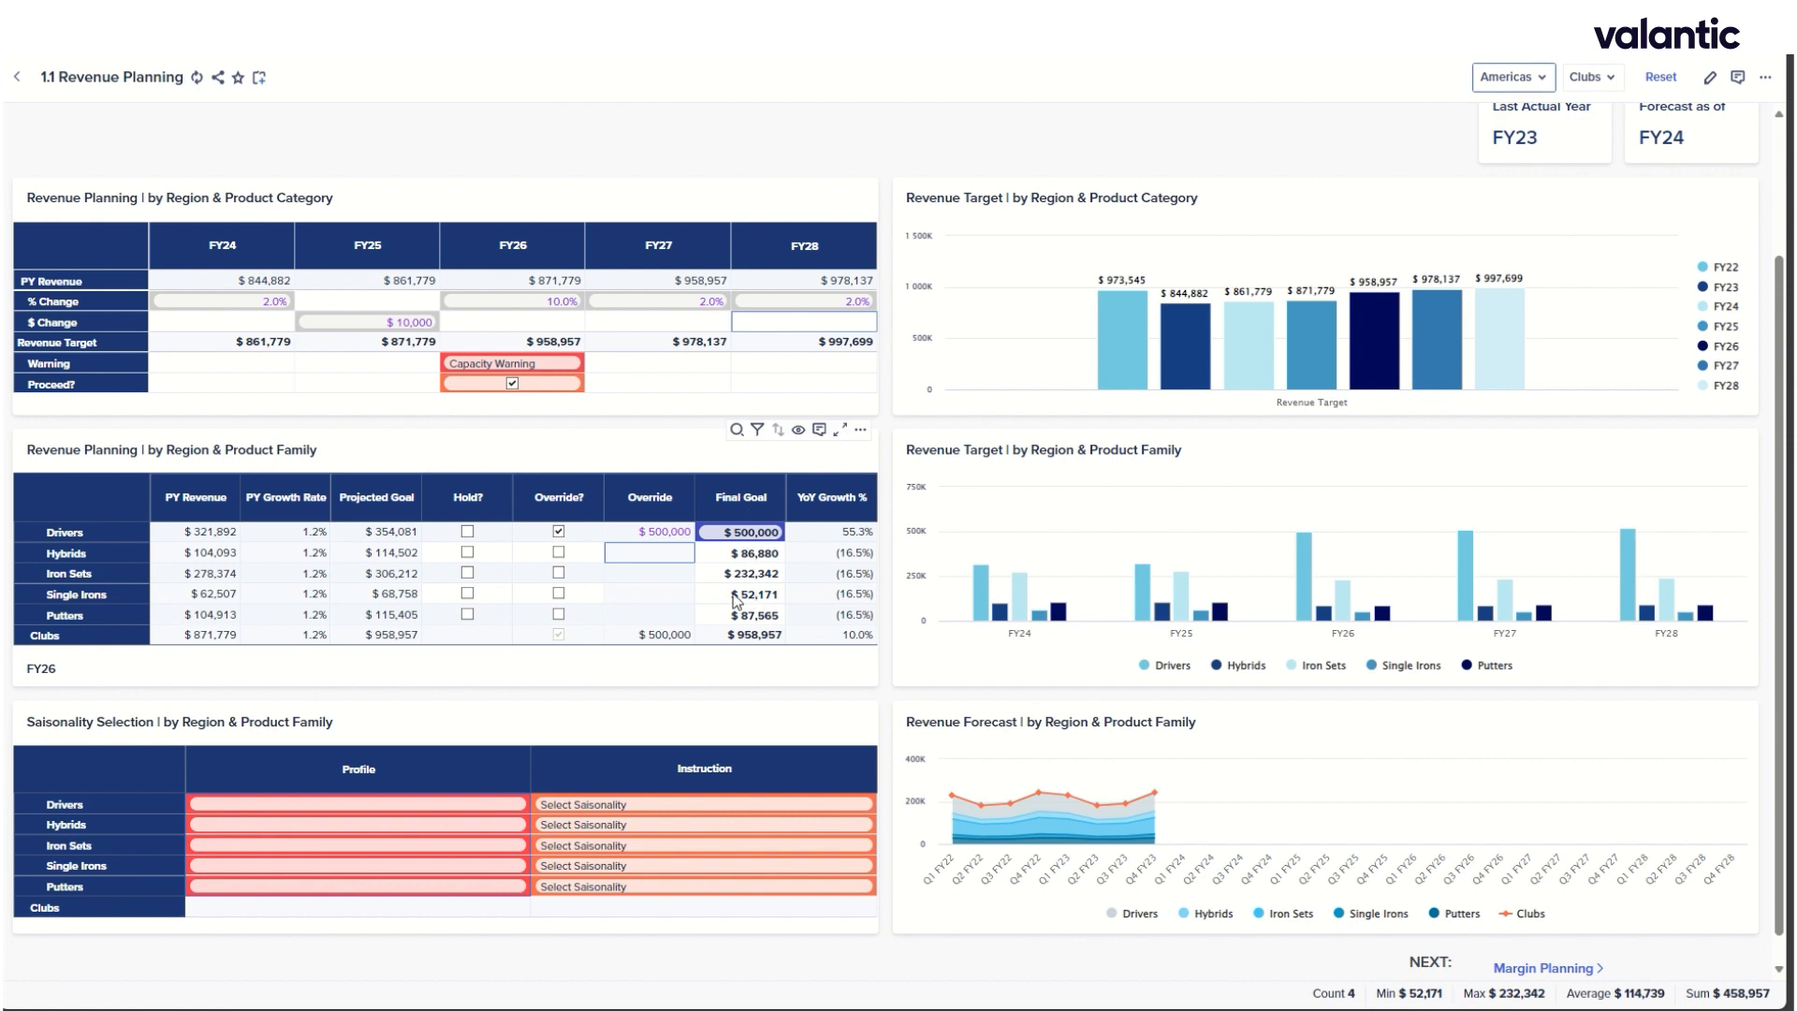
{"action": "left_click", "coordinate": [467, 572]}
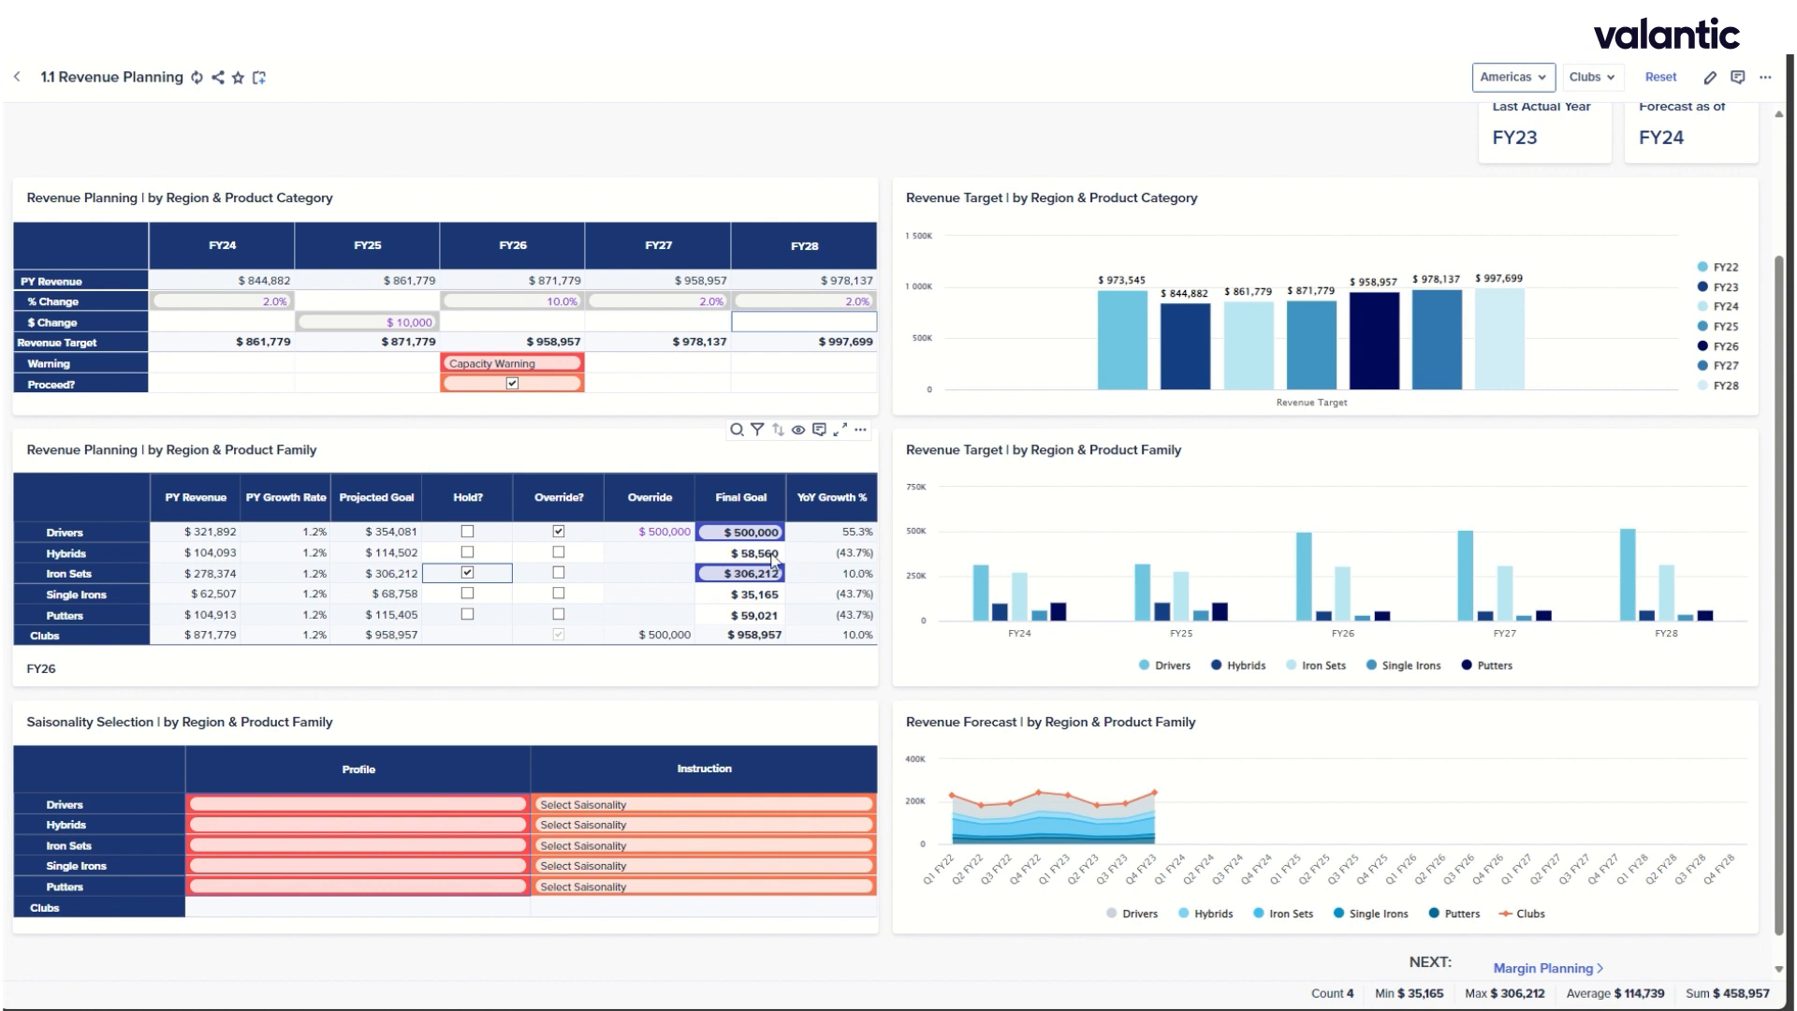
Set the seasonality profile to Product Specific for Drivers and Category Specific for Hybrids, copying the Hybrids profile down to the remaining families
{"action": "scroll", "coordinate": [874, 661], "scroll_direction": "down", "scroll_amount": 1}
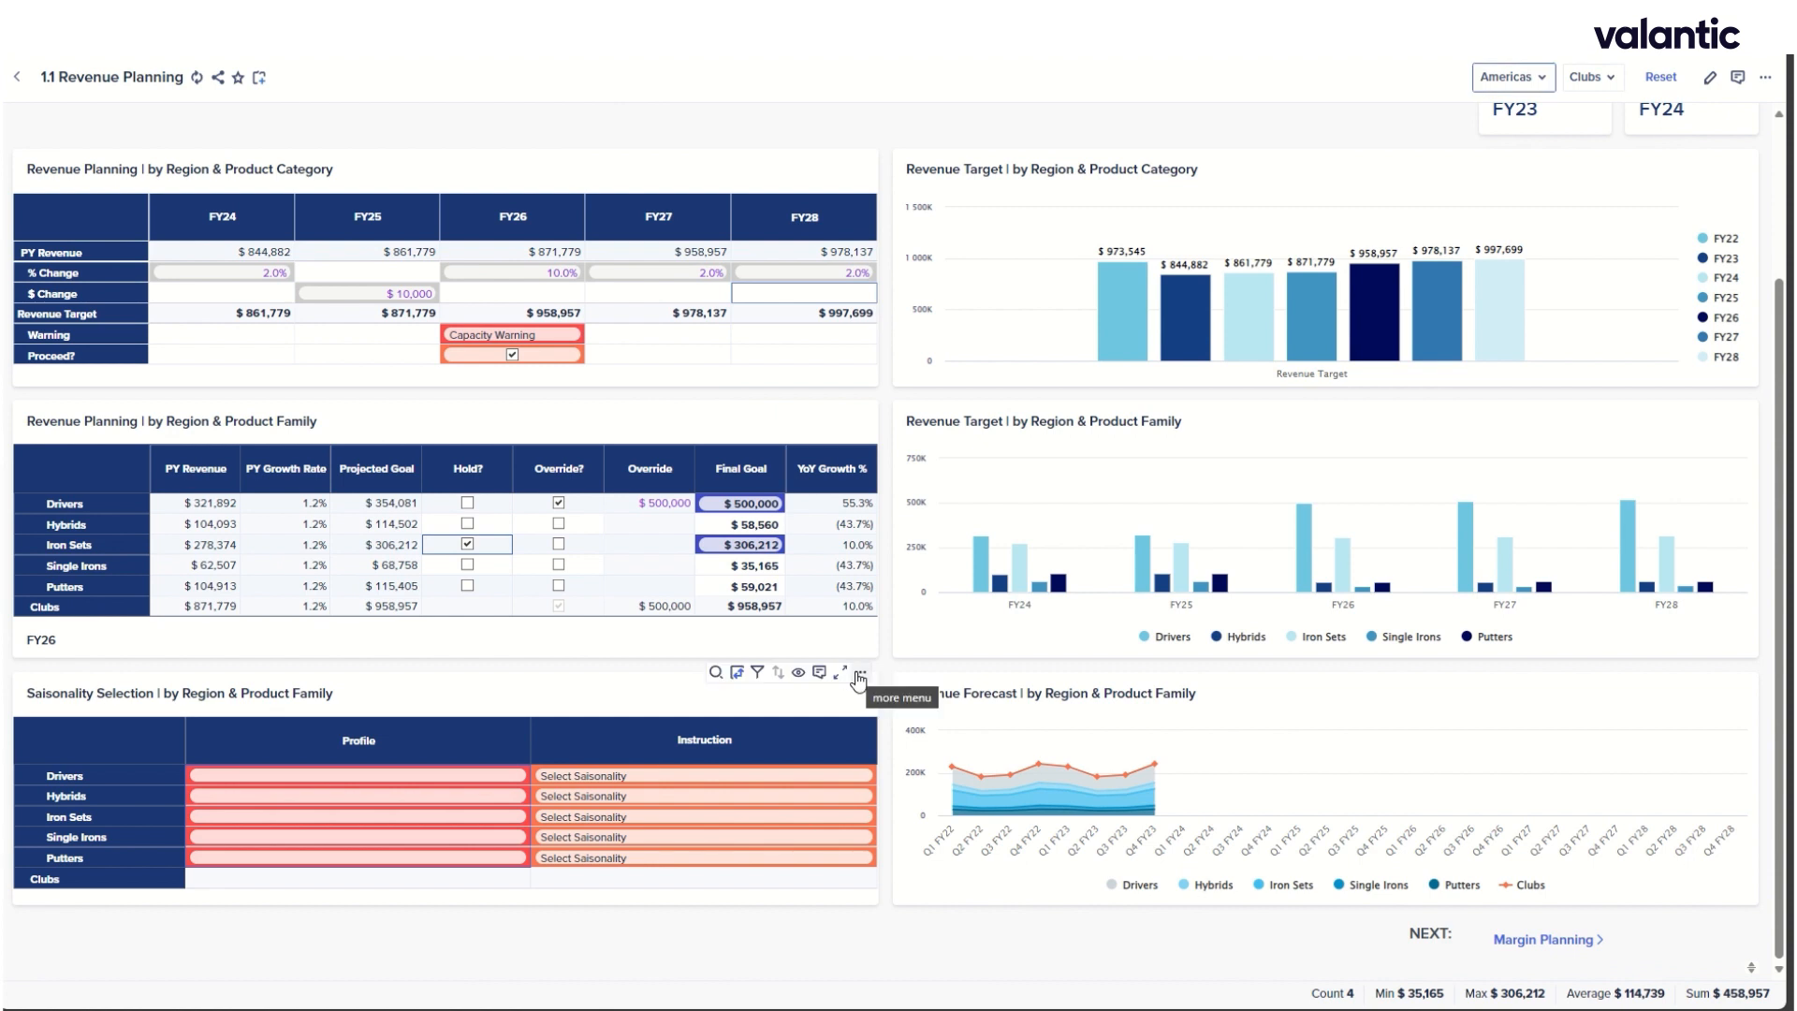
{"action": "left_click", "coordinate": [518, 775]}
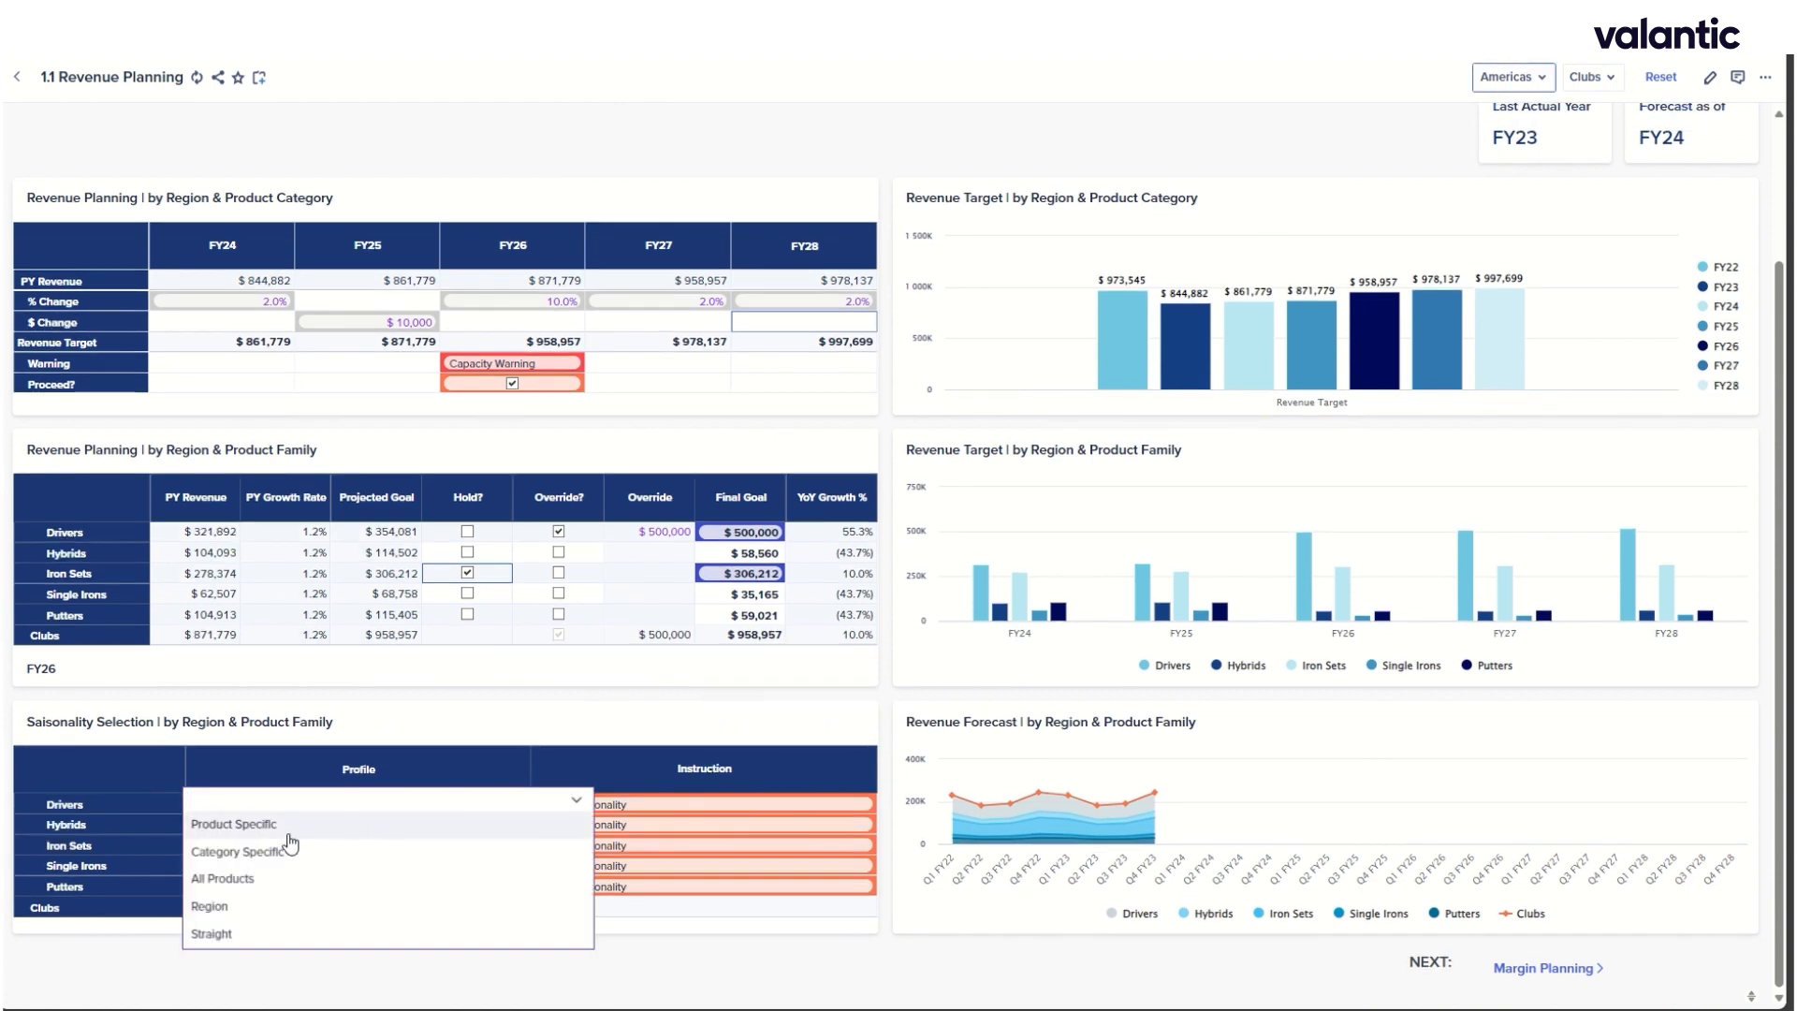
{"action": "left_click", "coordinate": [264, 831]}
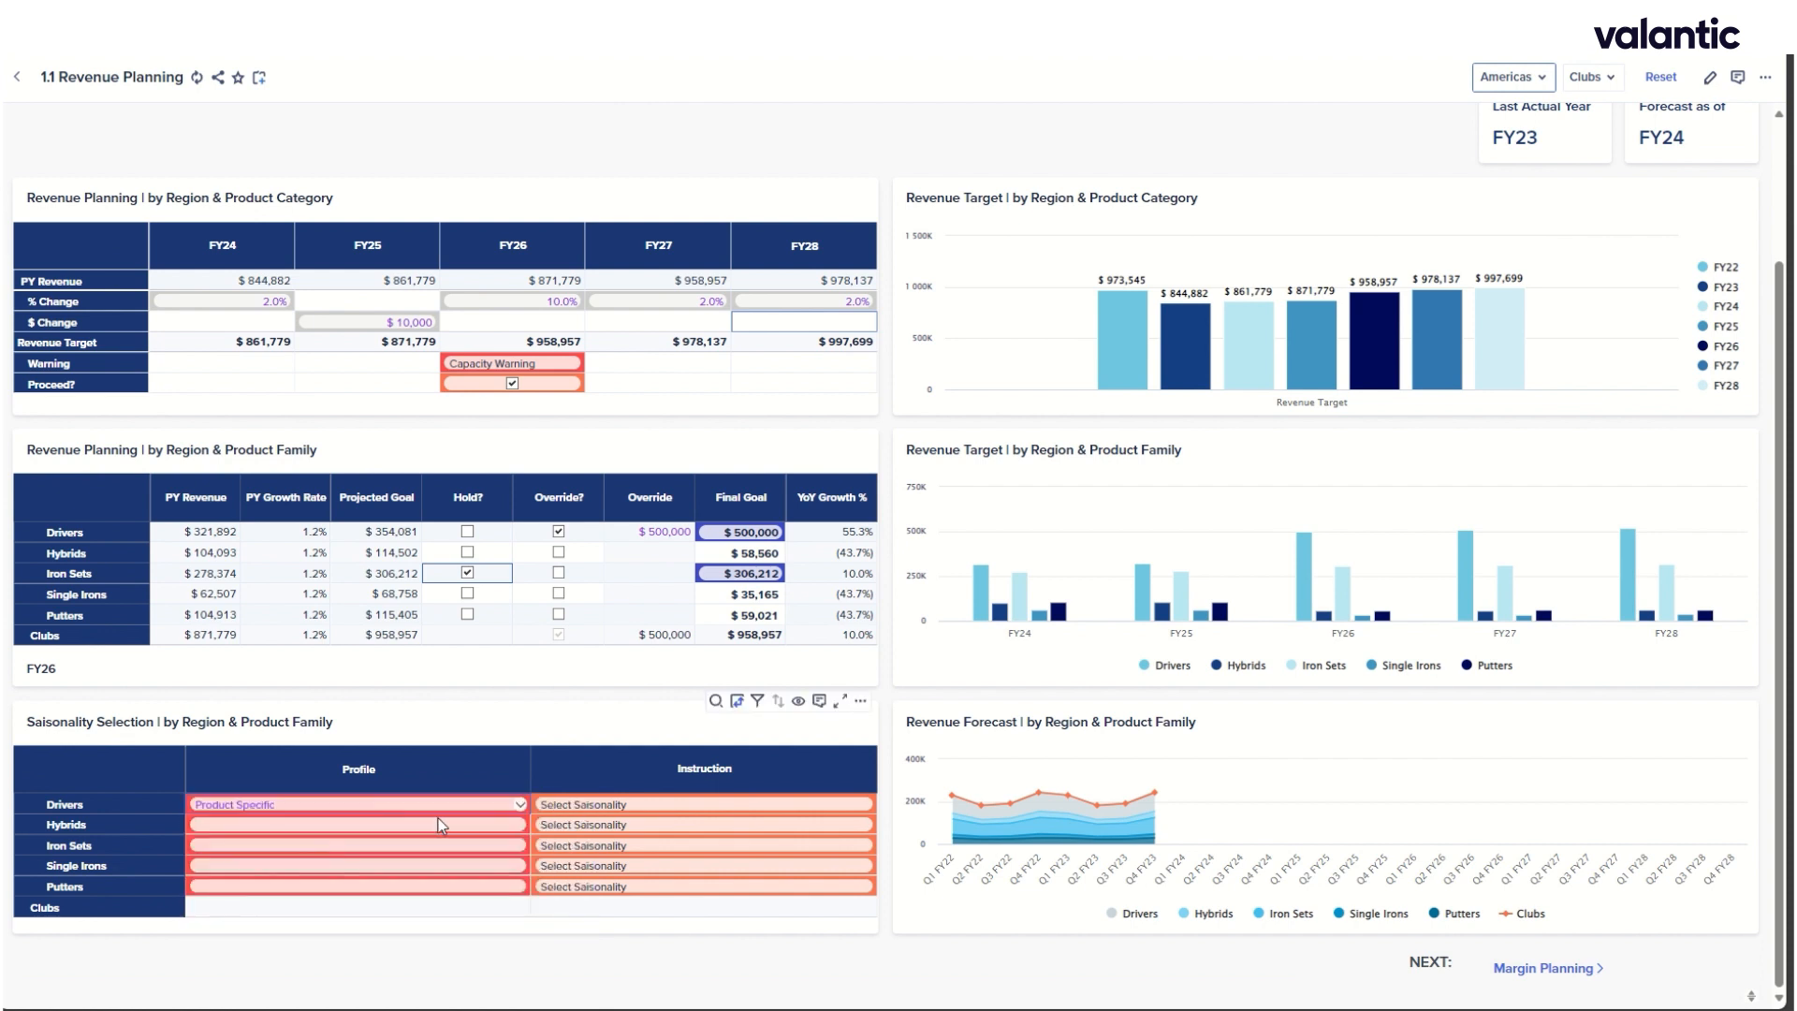
{"action": "left_click", "coordinate": [518, 836]}
{"action": "left_click", "coordinate": [251, 869]}
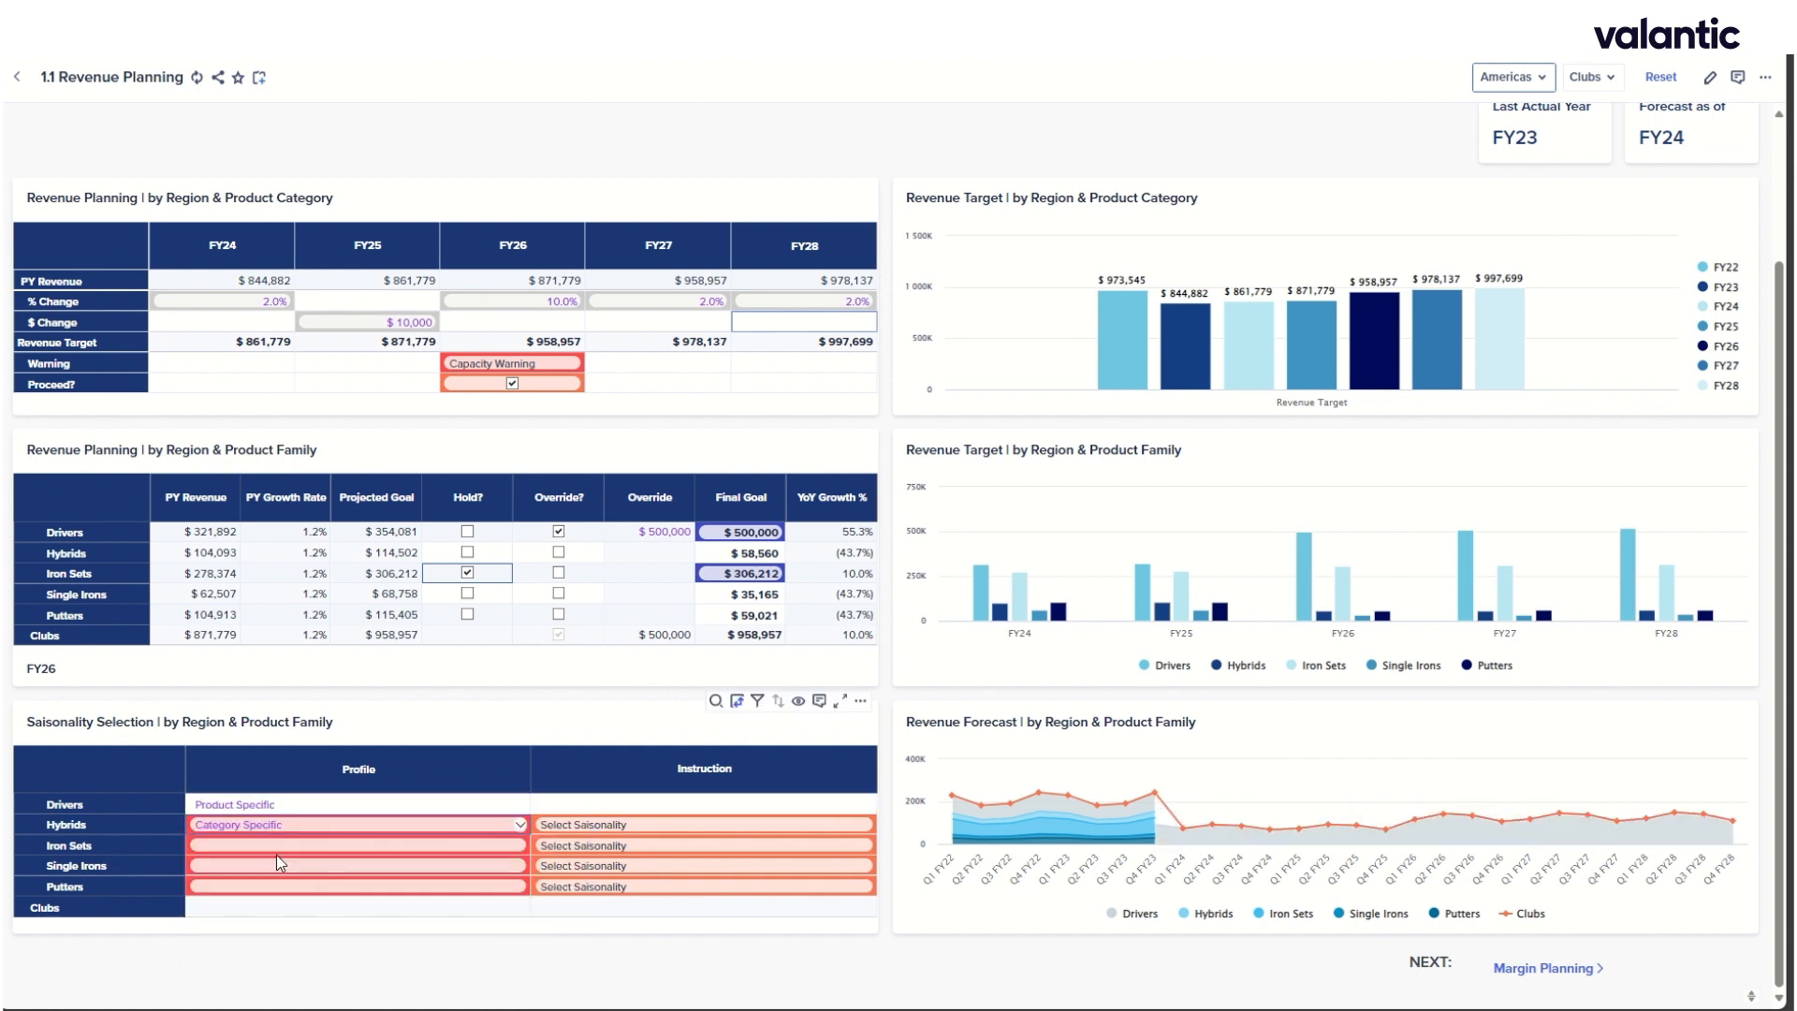
{"action": "right_click", "coordinate": [255, 834]}
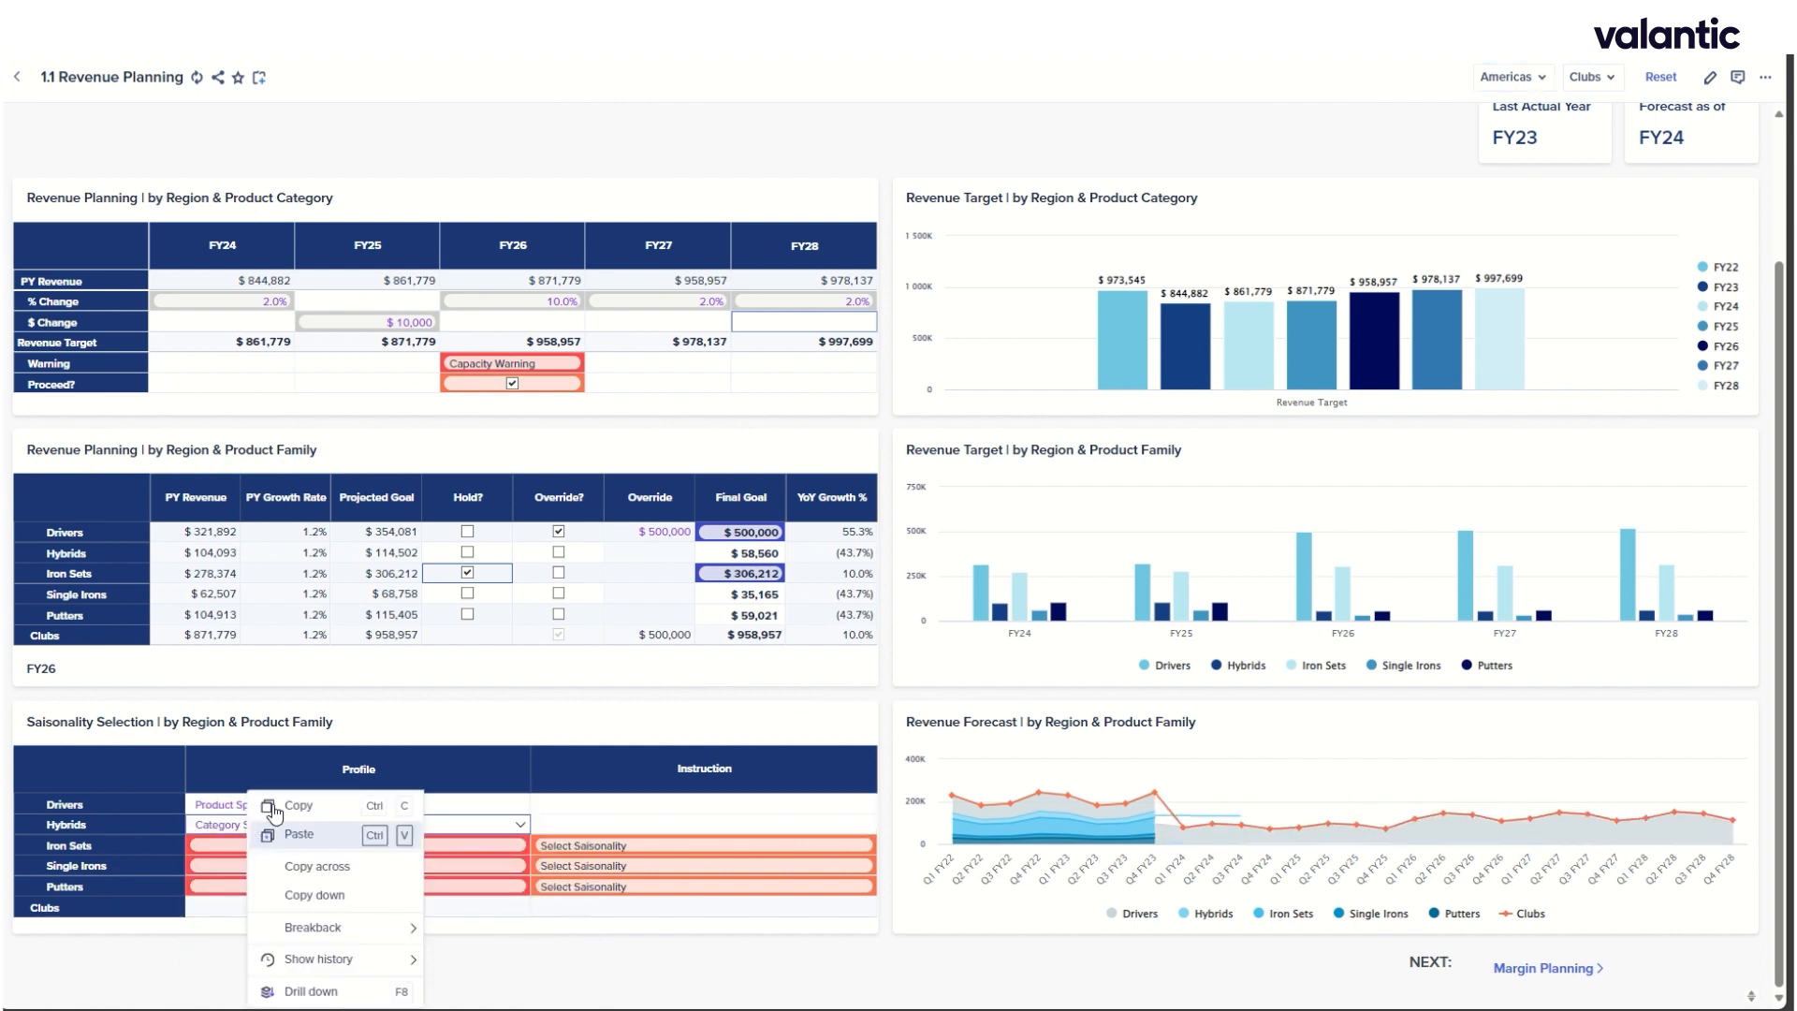
{"action": "left_click", "coordinate": [323, 898]}
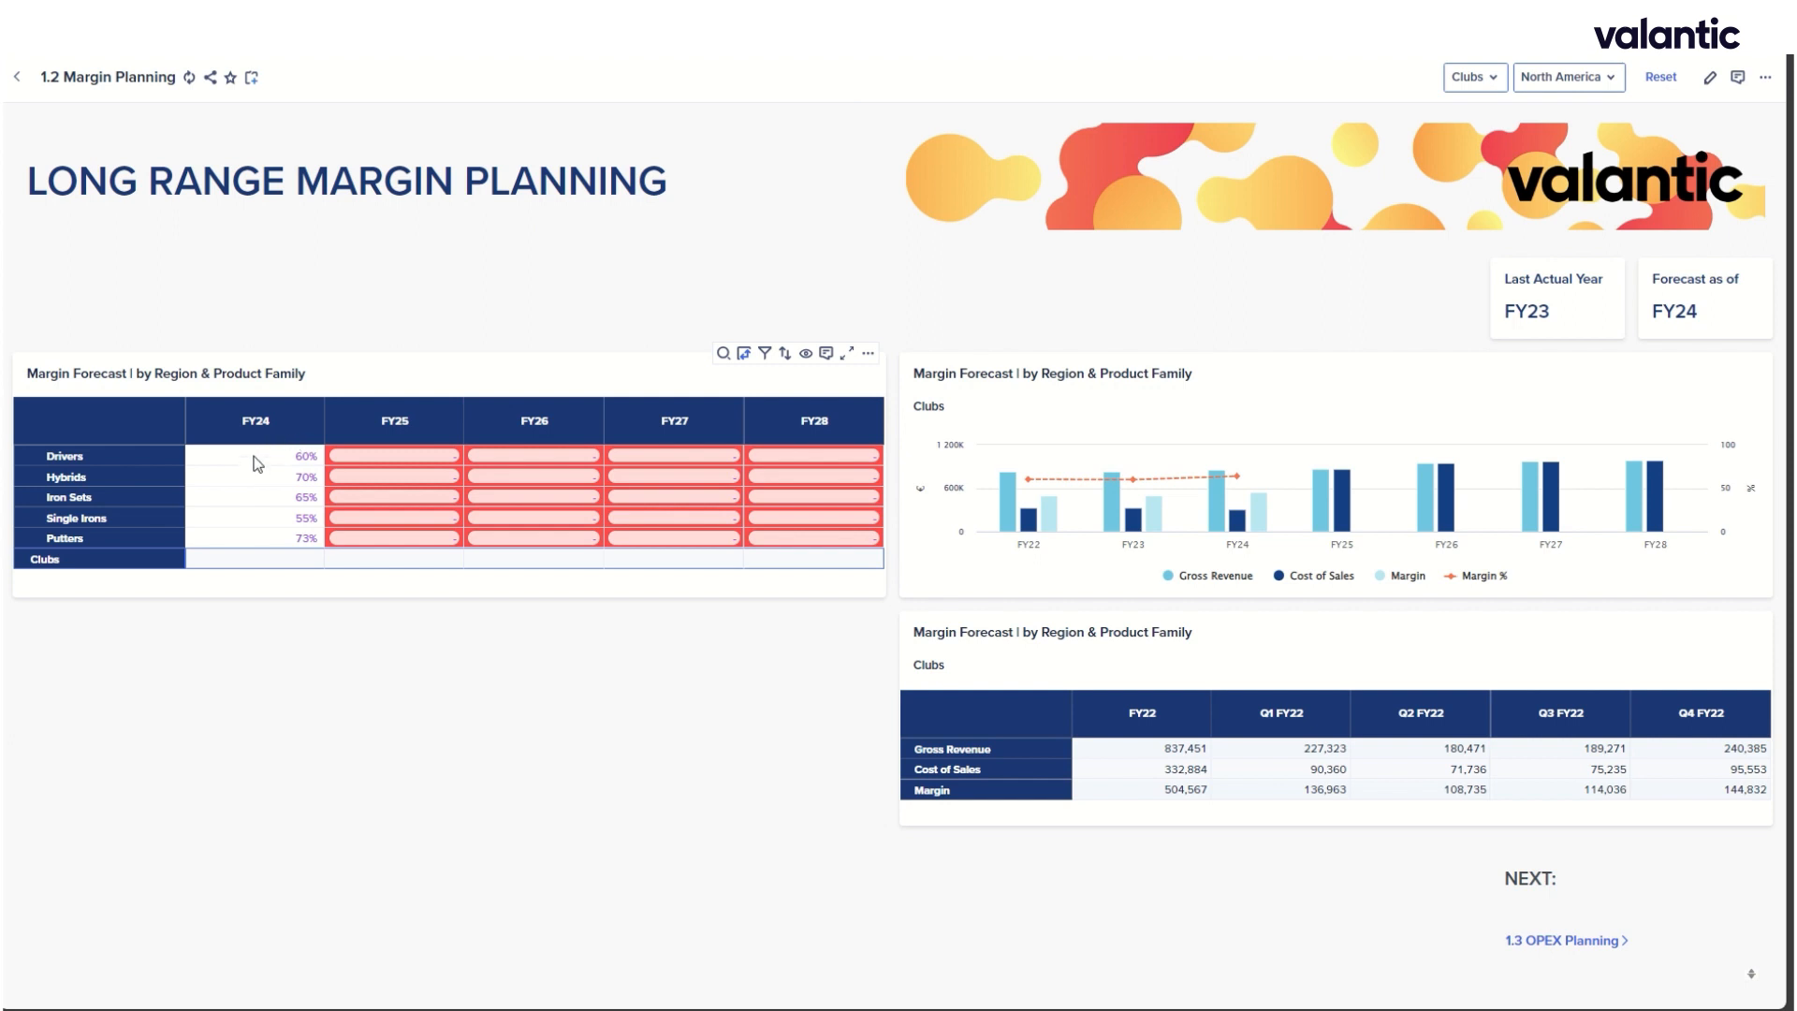
Copy the FY24 margin percentages of all product families across to FY25 through FY28
{"action": "right_click", "coordinate": [259, 542]}
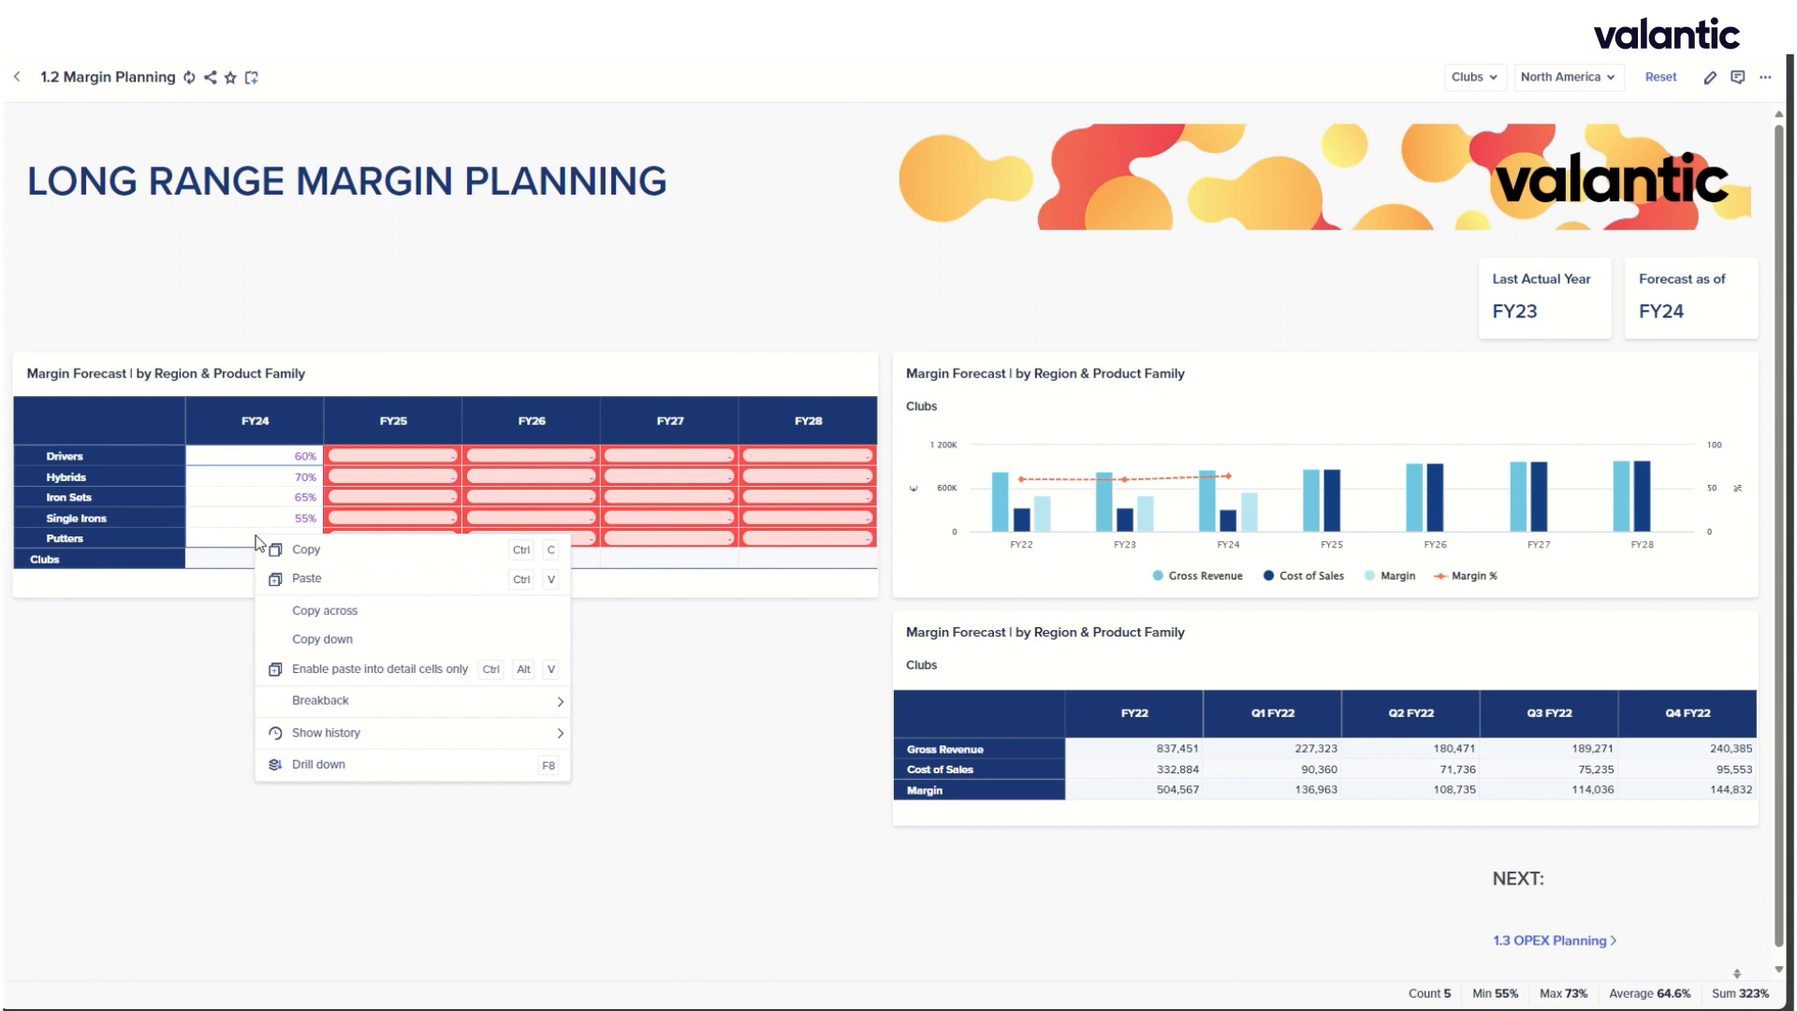
{"action": "left_click", "coordinate": [360, 618]}
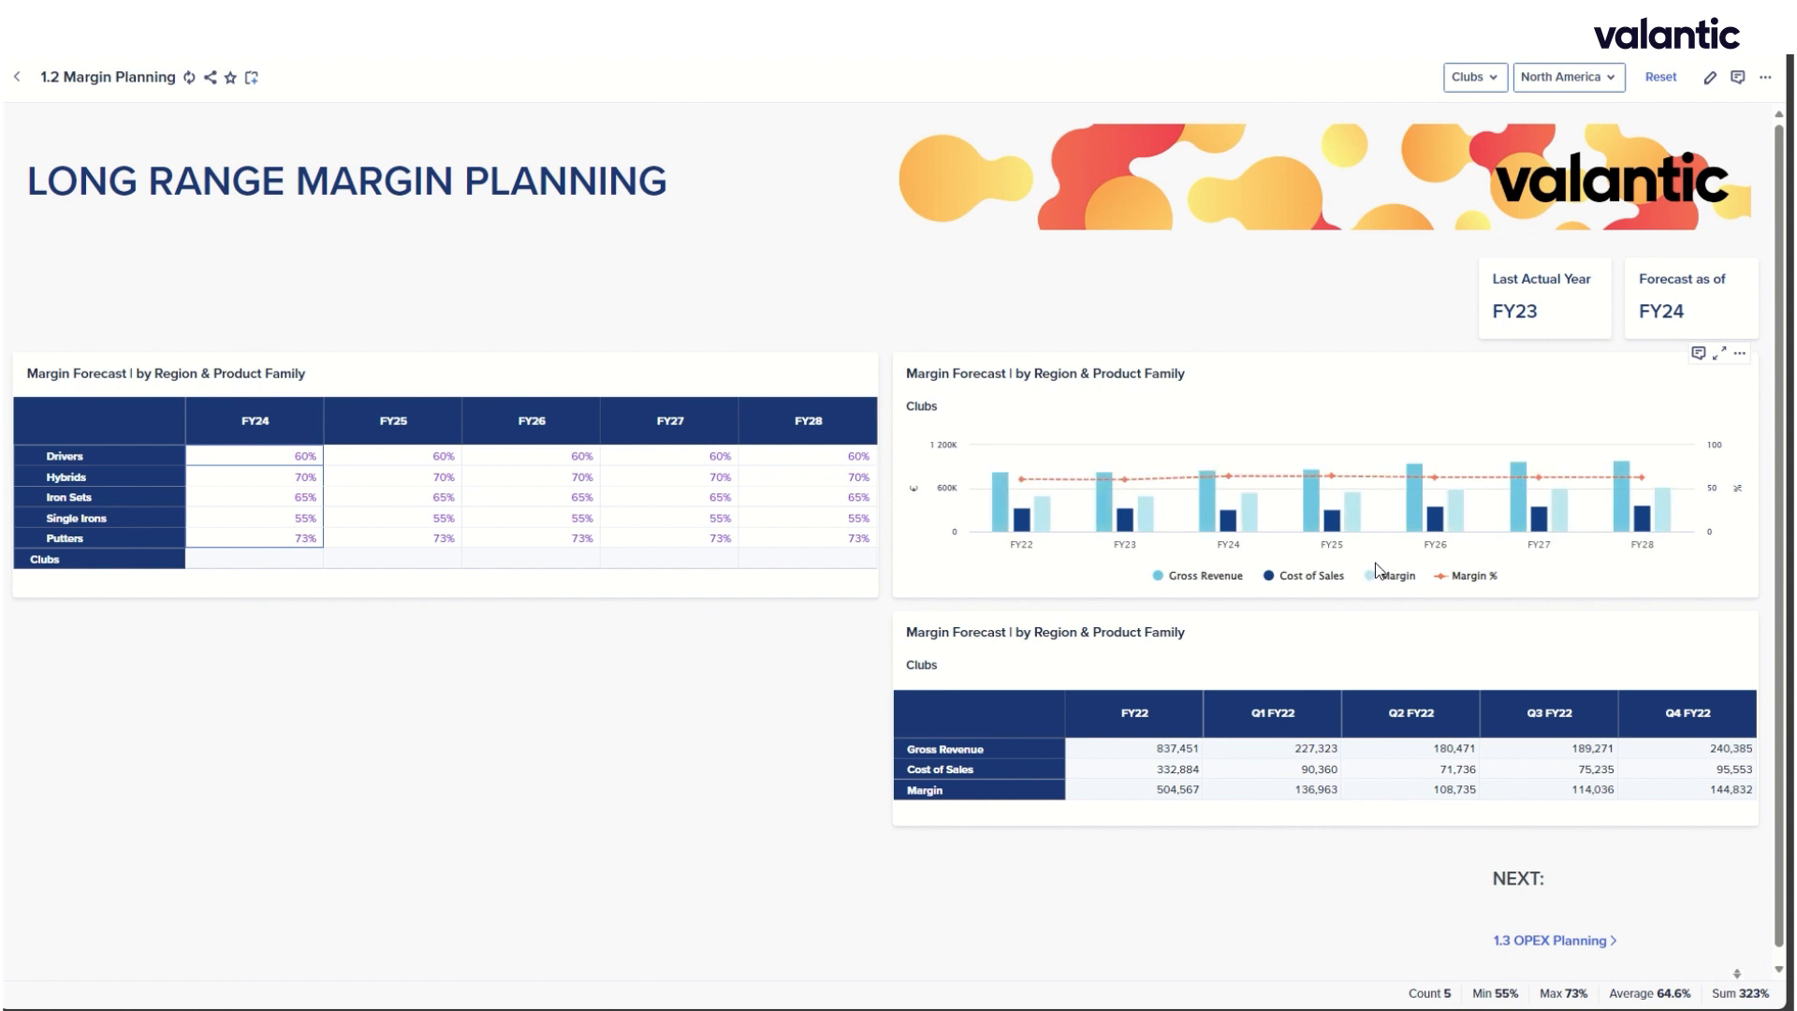
Set the Iron Sets margin to 80% for FY26 and FY27 and inspect the FY26 margin point in the forecast chart
{"action": "left_click", "coordinate": [110, 501]}
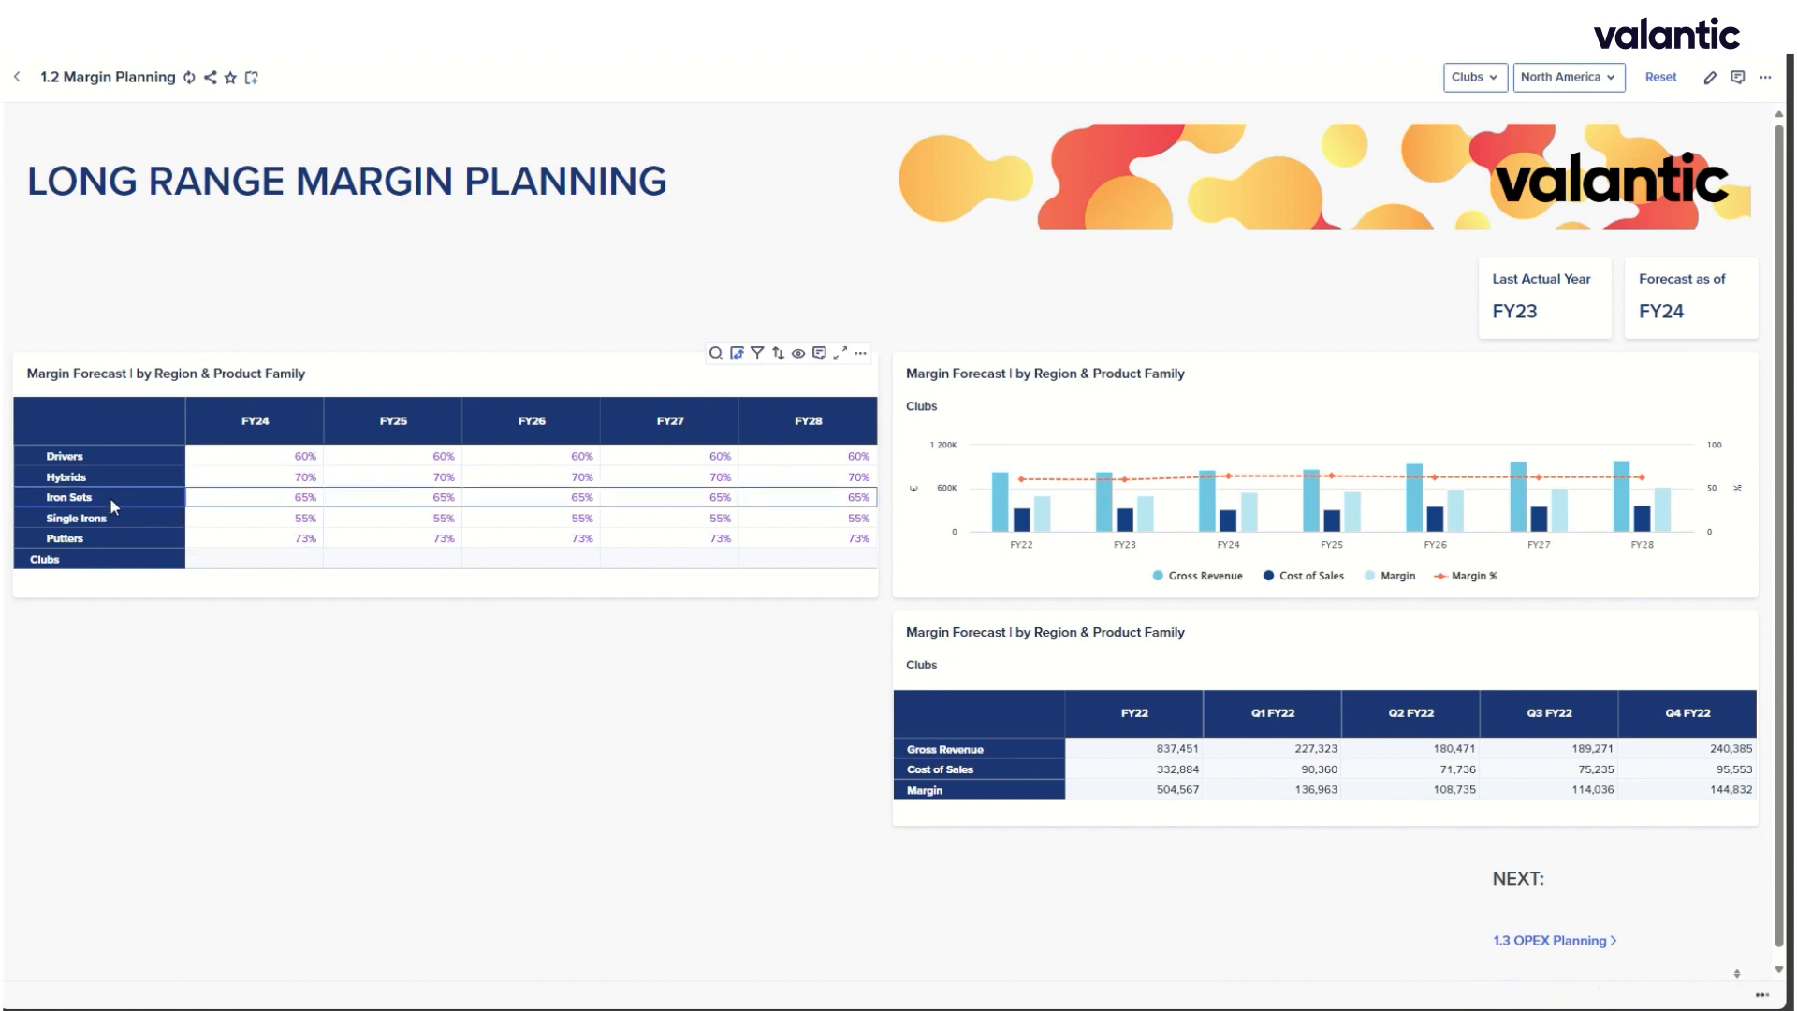
{"action": "left_click", "coordinate": [550, 496]}
{"action": "type", "text": "80"}
{"action": "key", "text": "Tab"}
{"action": "type", "text": "80"}
{"action": "key", "text": "Return"}
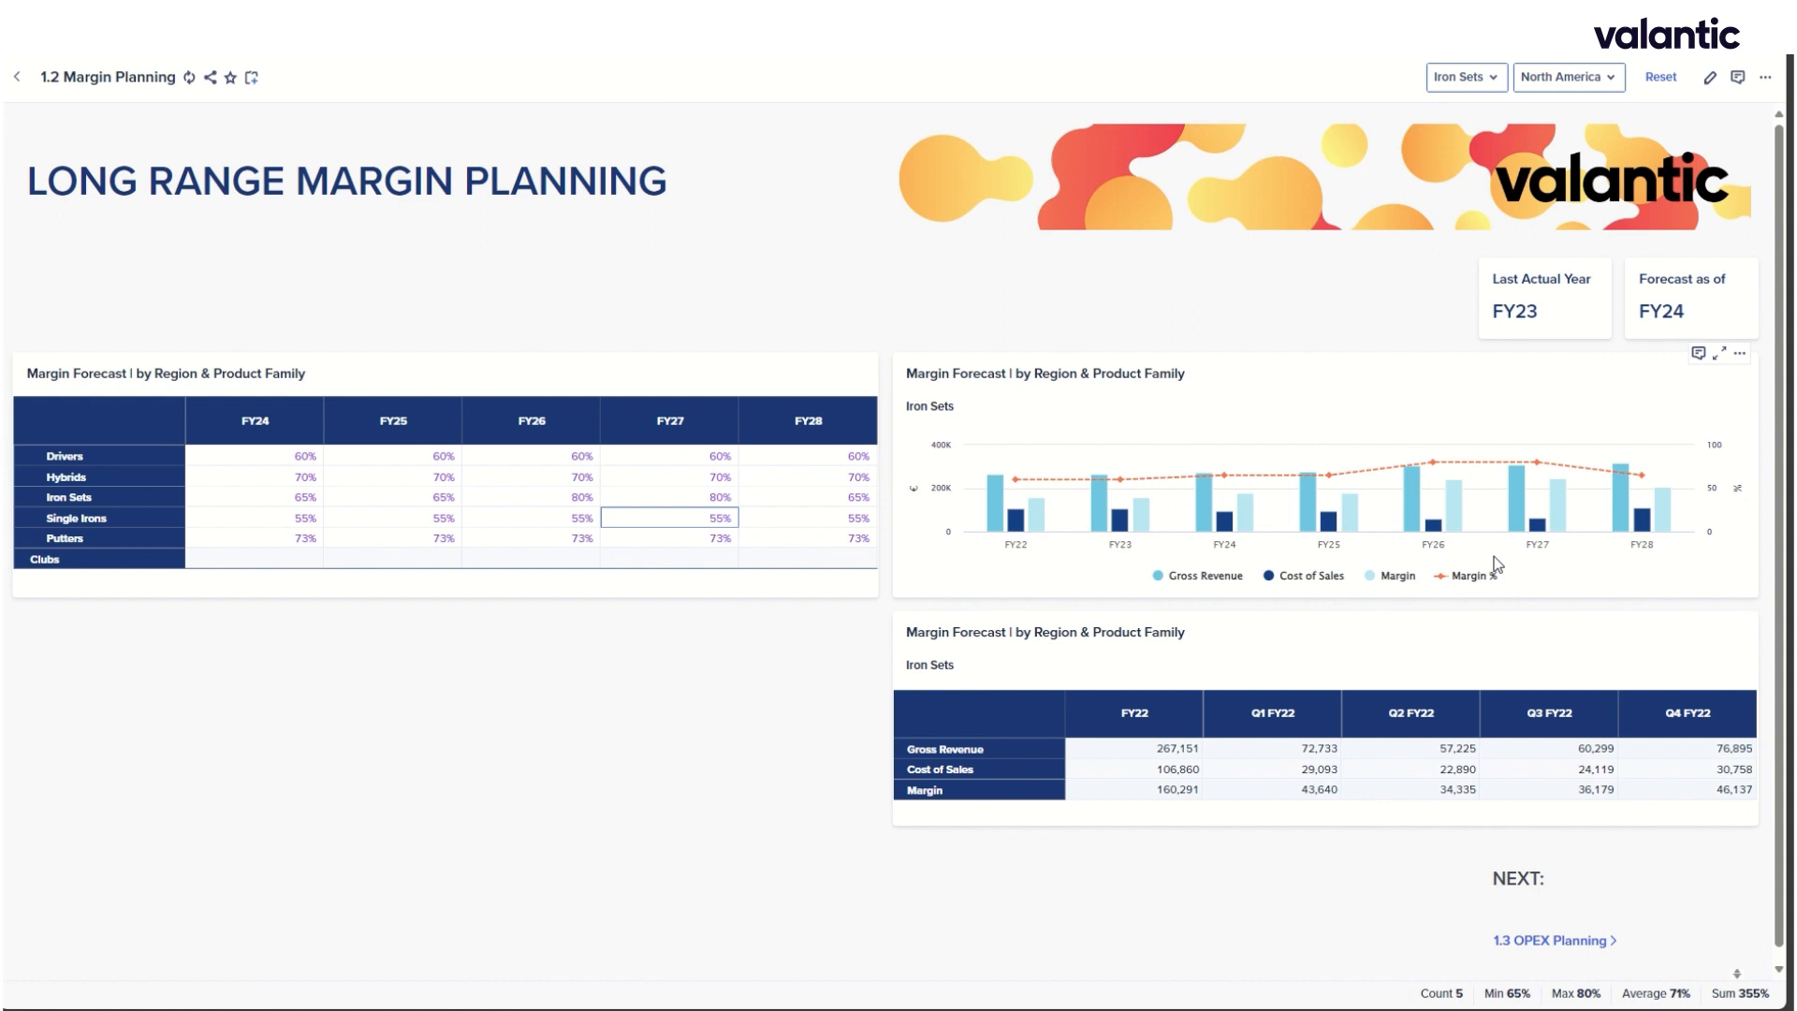
{"action": "left_click", "coordinate": [1433, 465]}
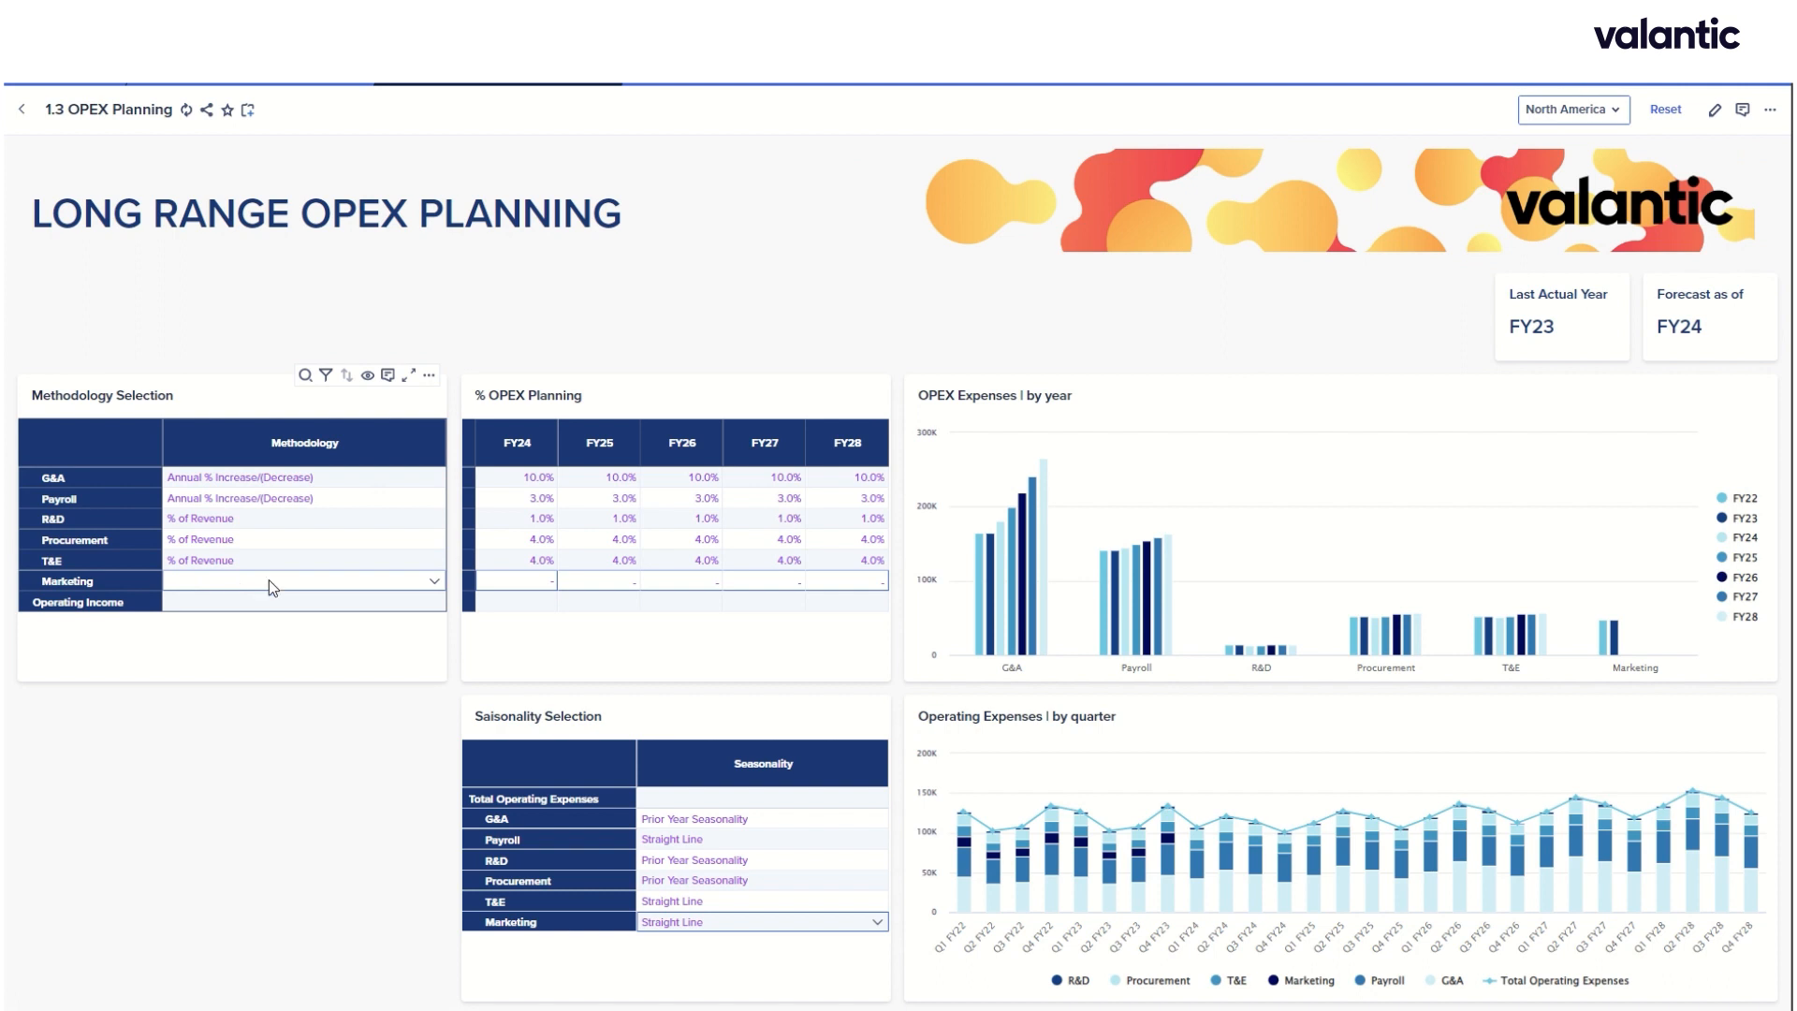
Set the Marketing methodology to % of Revenue and enter 10% for FY24, copied across to FY28
{"action": "left_click", "coordinate": [436, 580]}
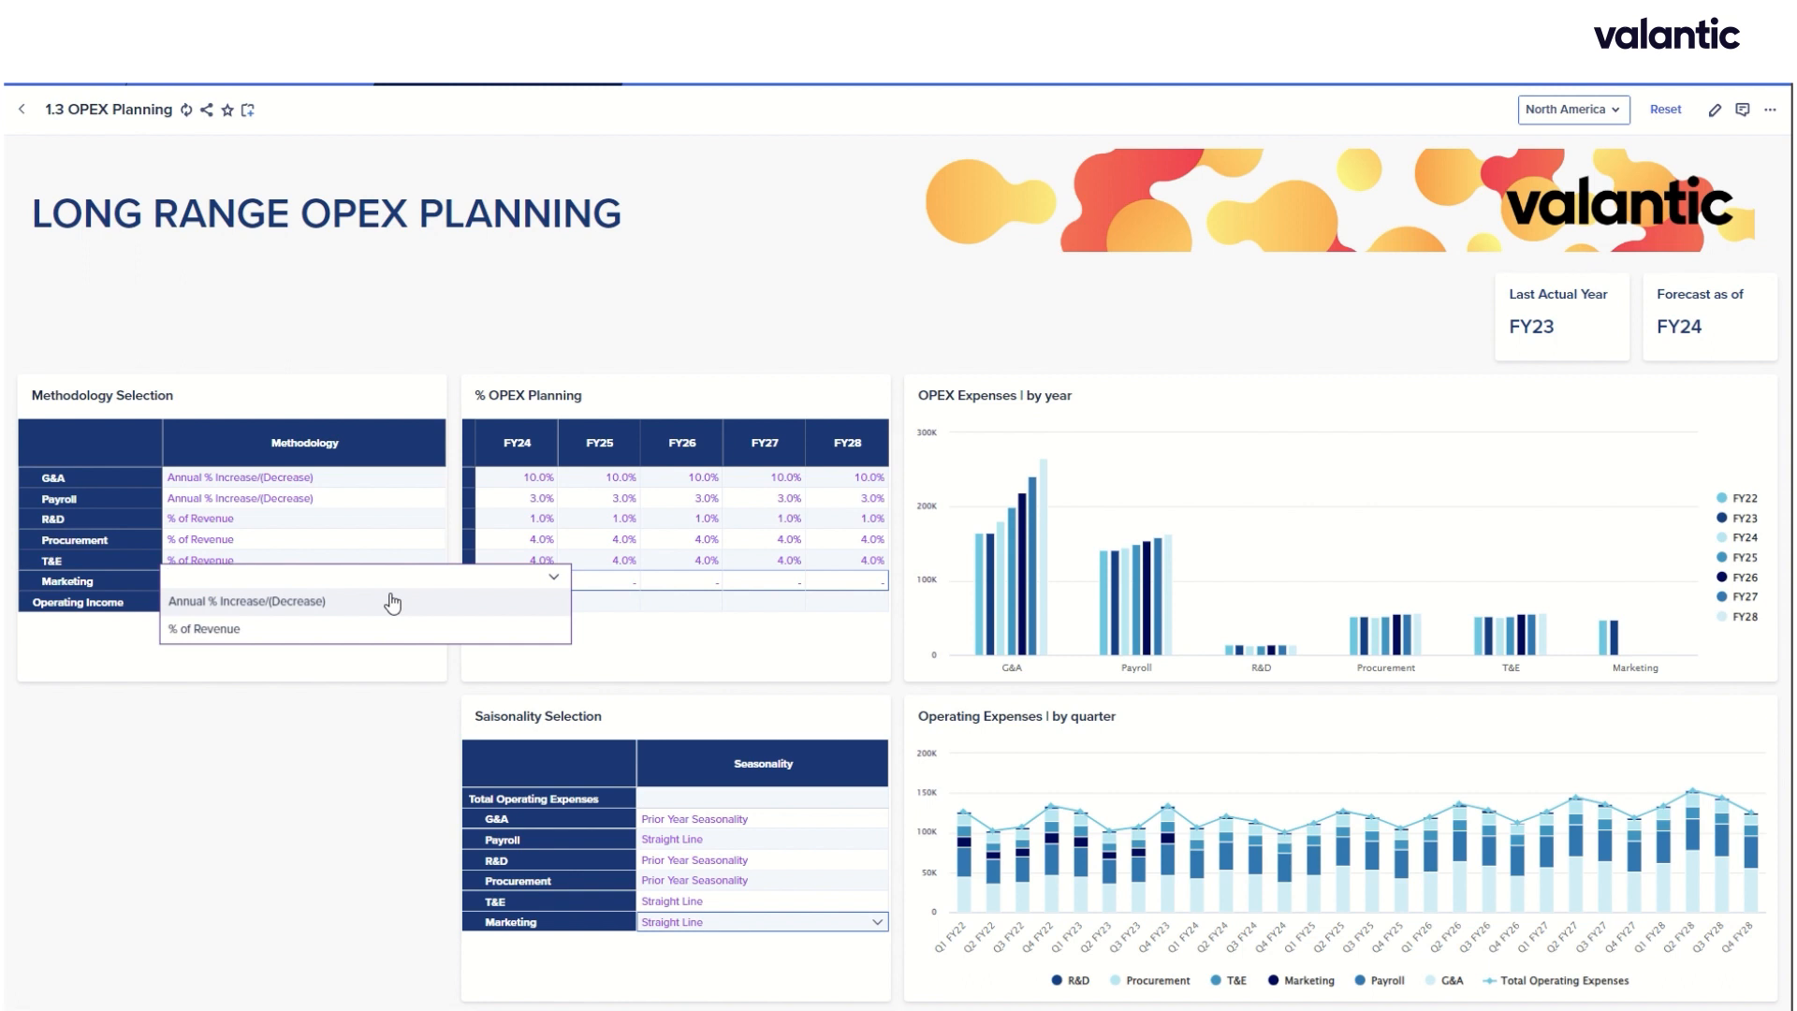
{"action": "left_click", "coordinate": [375, 628]}
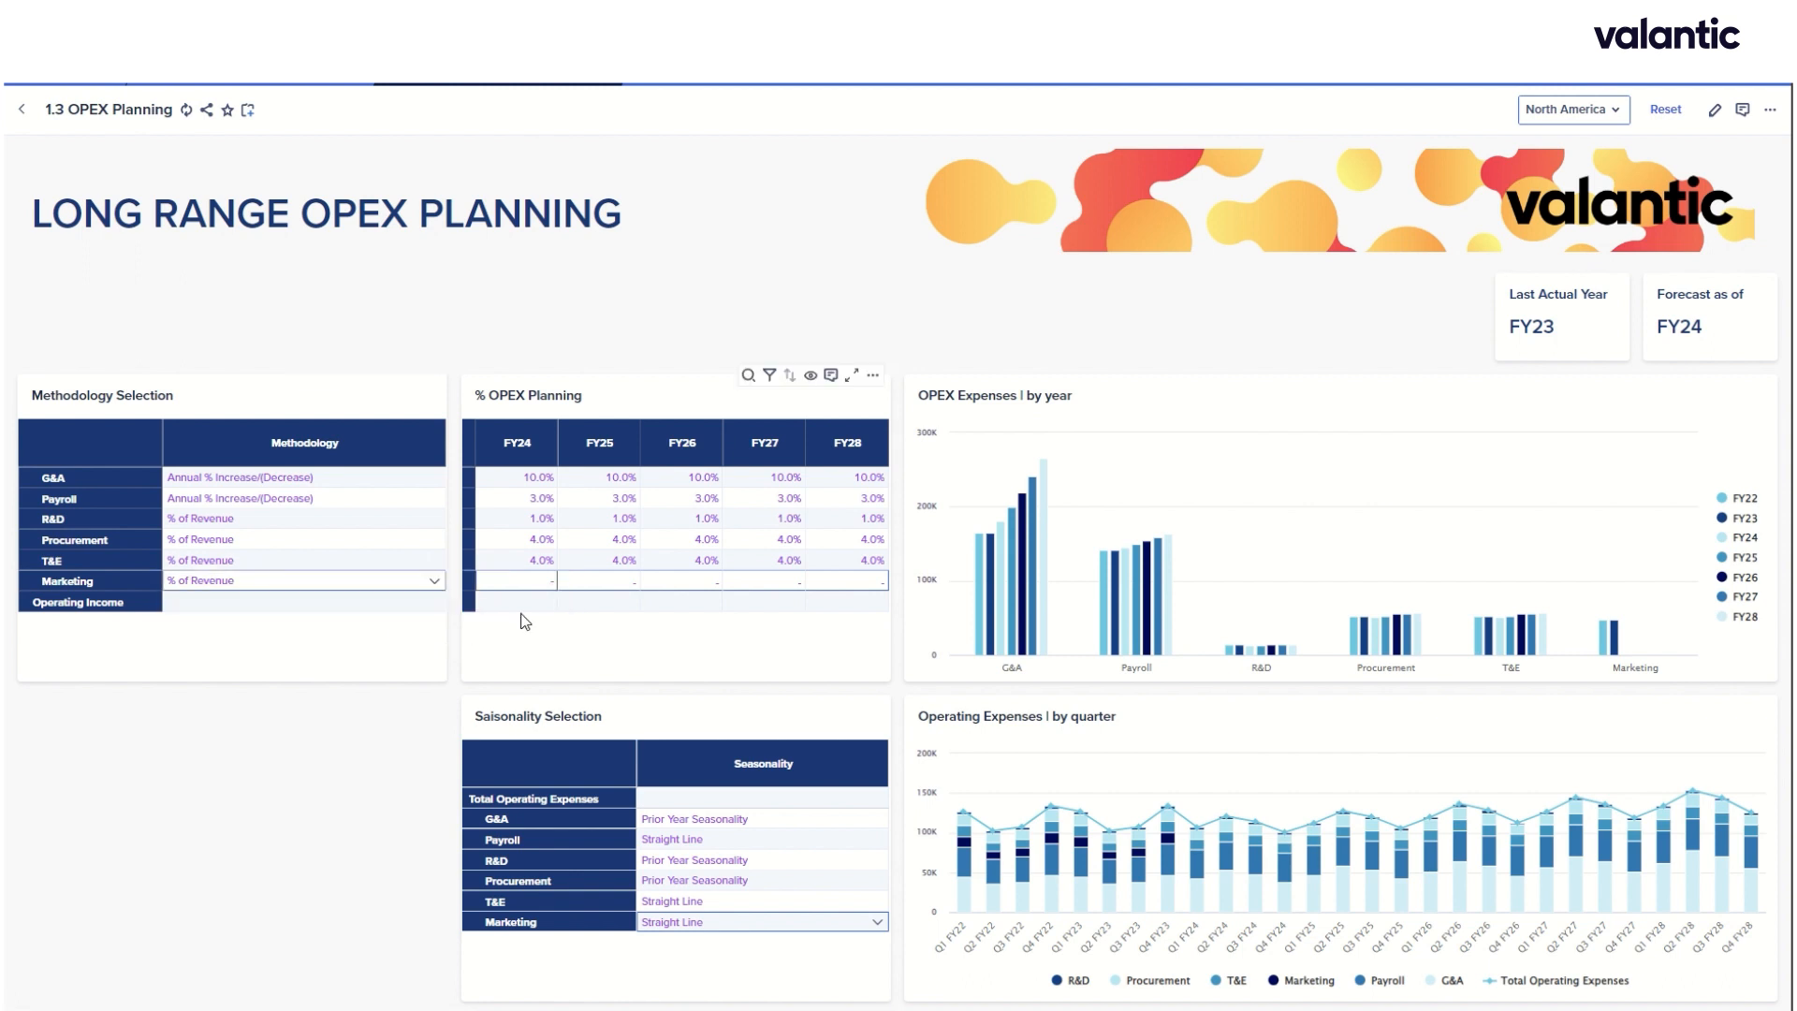
{"action": "left_click", "coordinate": [538, 586]}
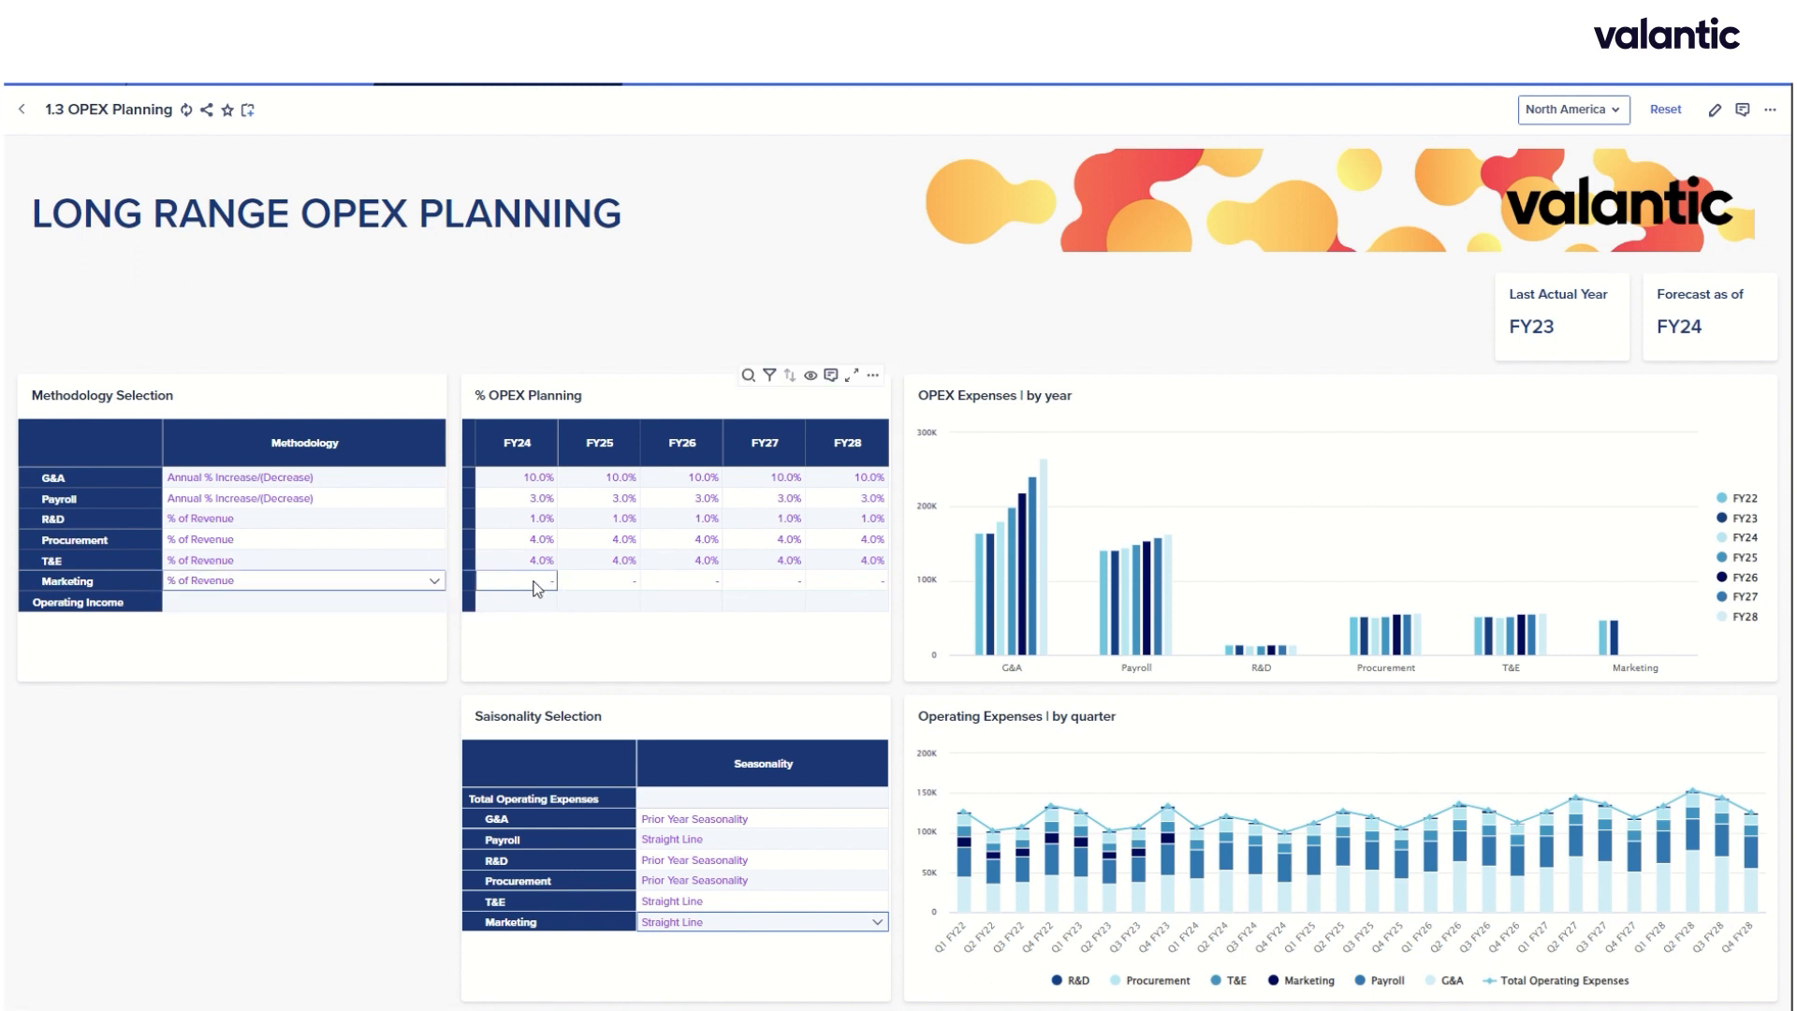
{"action": "type", "text": "10"}
{"action": "key", "text": "Return"}
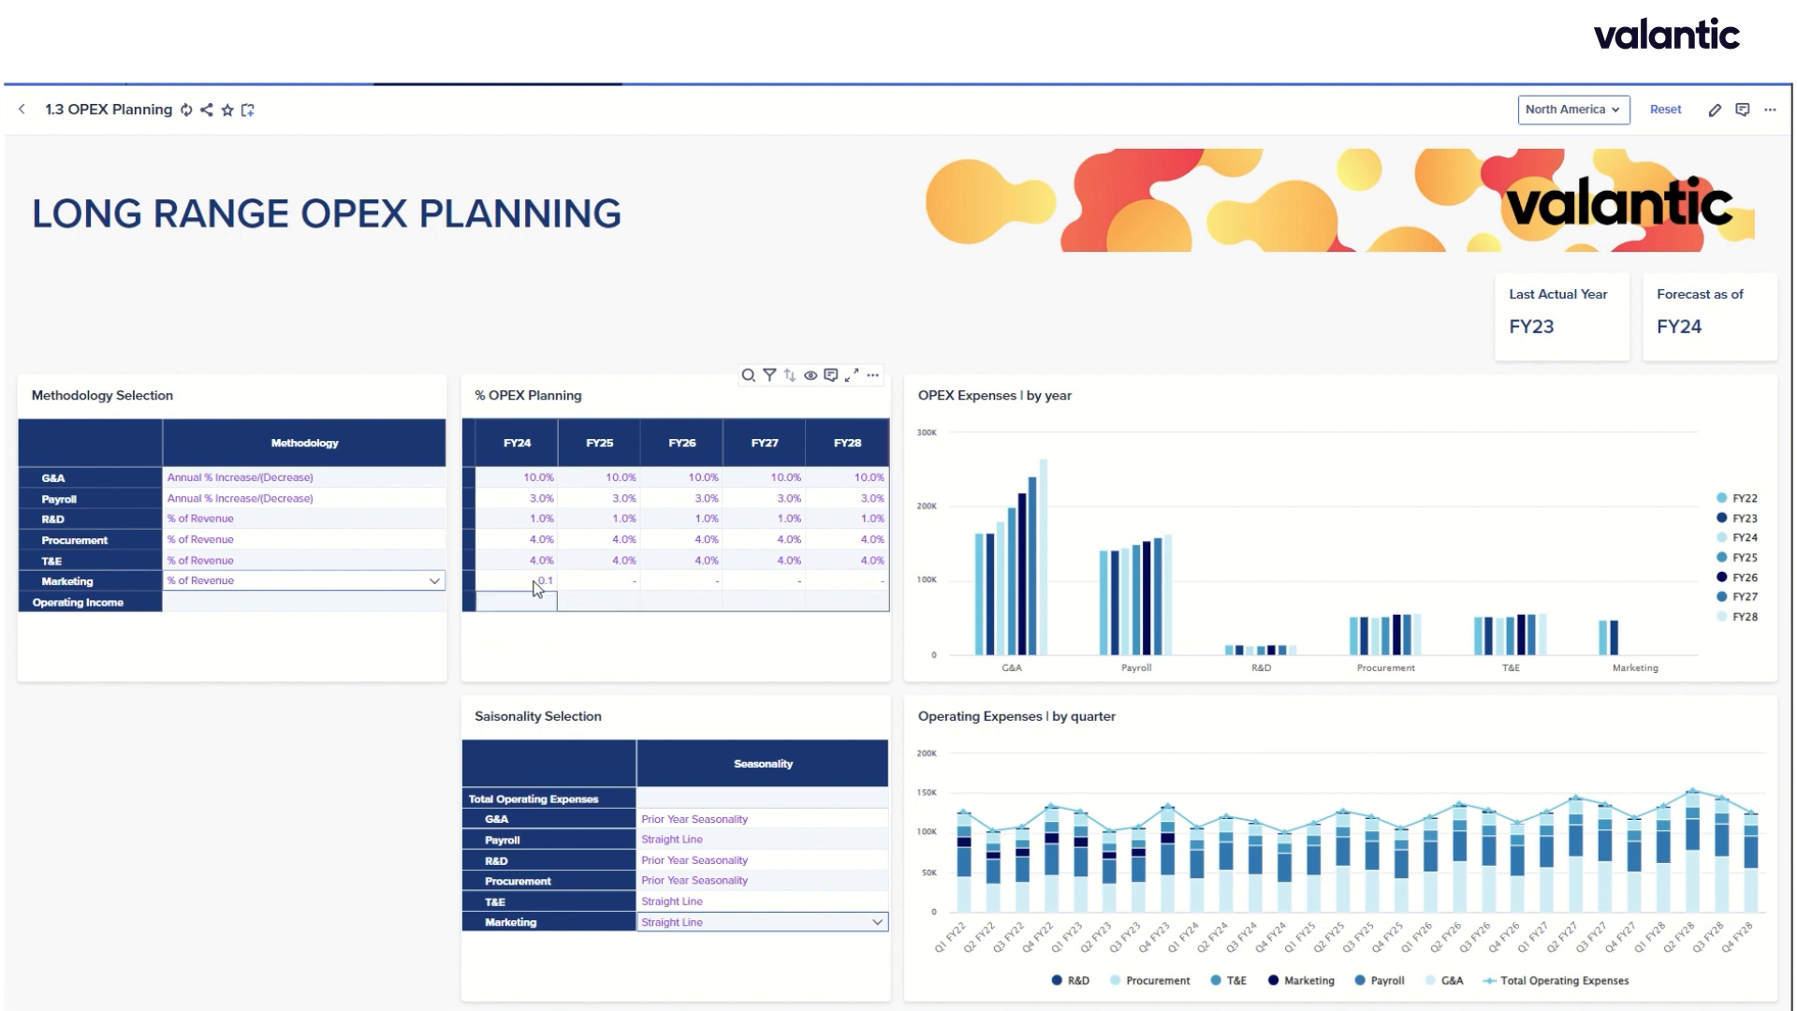
{"action": "right_click", "coordinate": [538, 586]}
{"action": "left_click", "coordinate": [601, 665]}
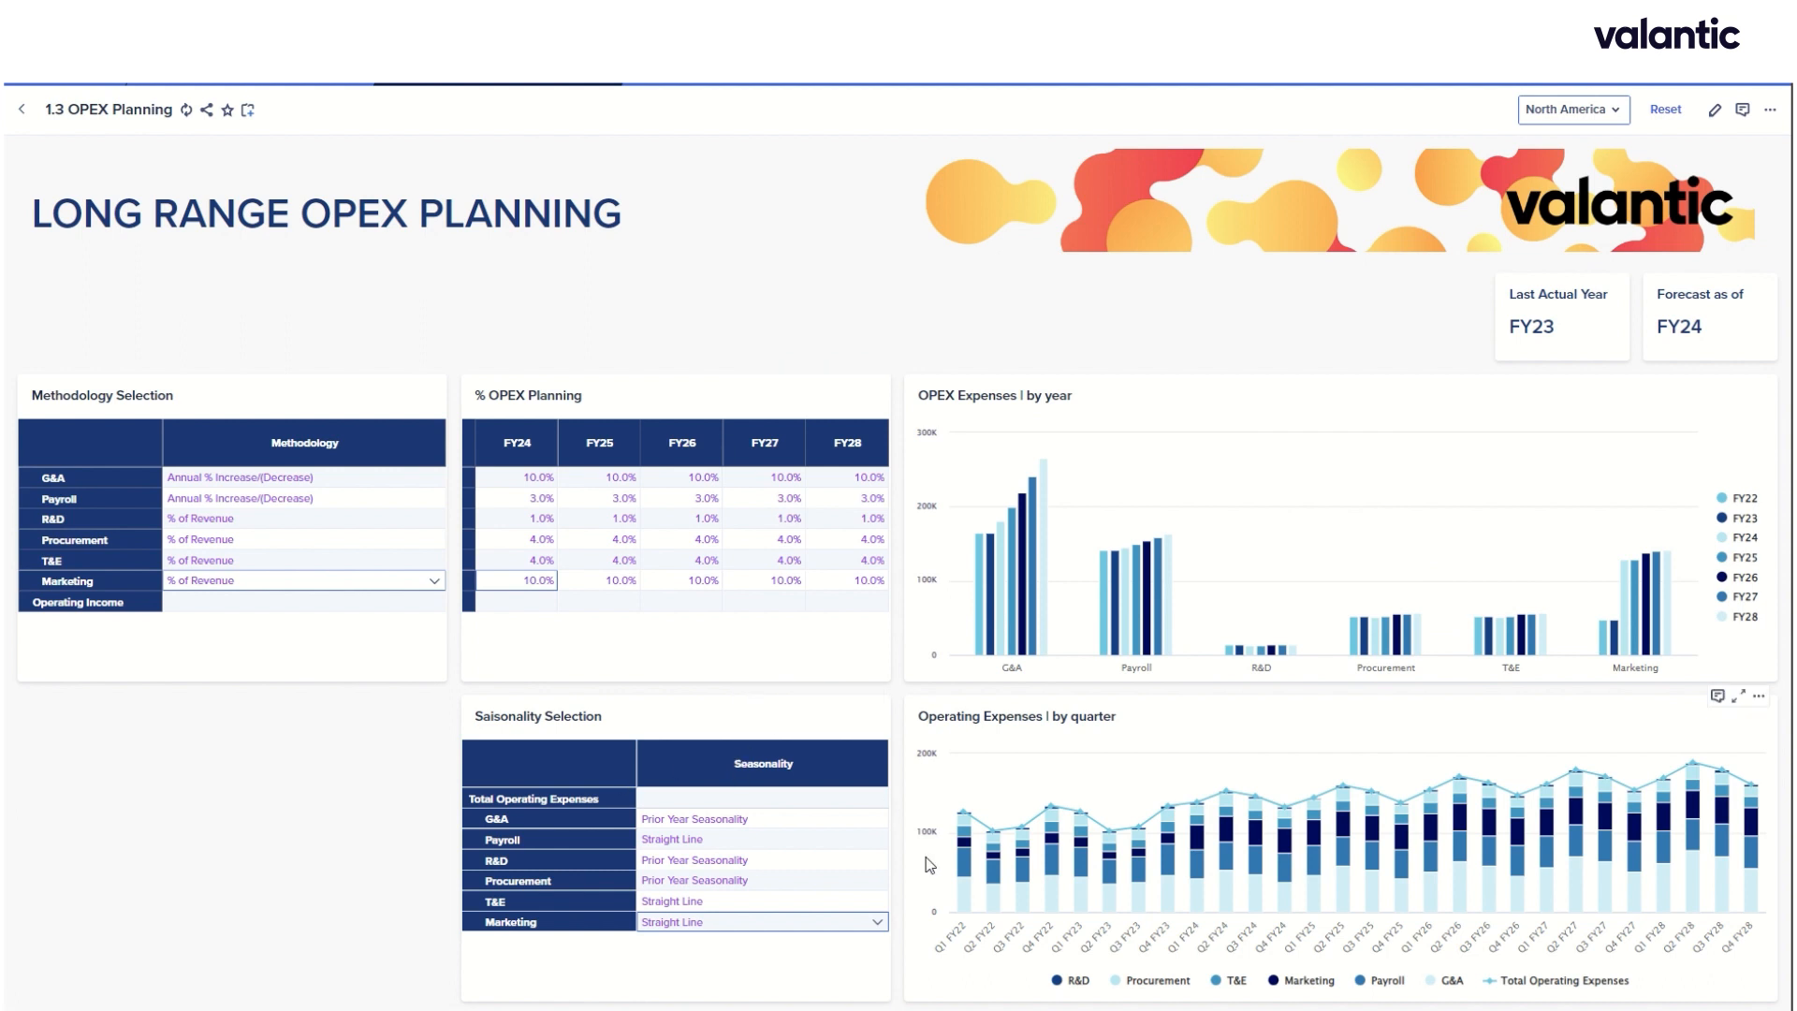
Change the Marketing seasonality to Prior Year Seasonality
{"action": "left_click", "coordinate": [880, 928]}
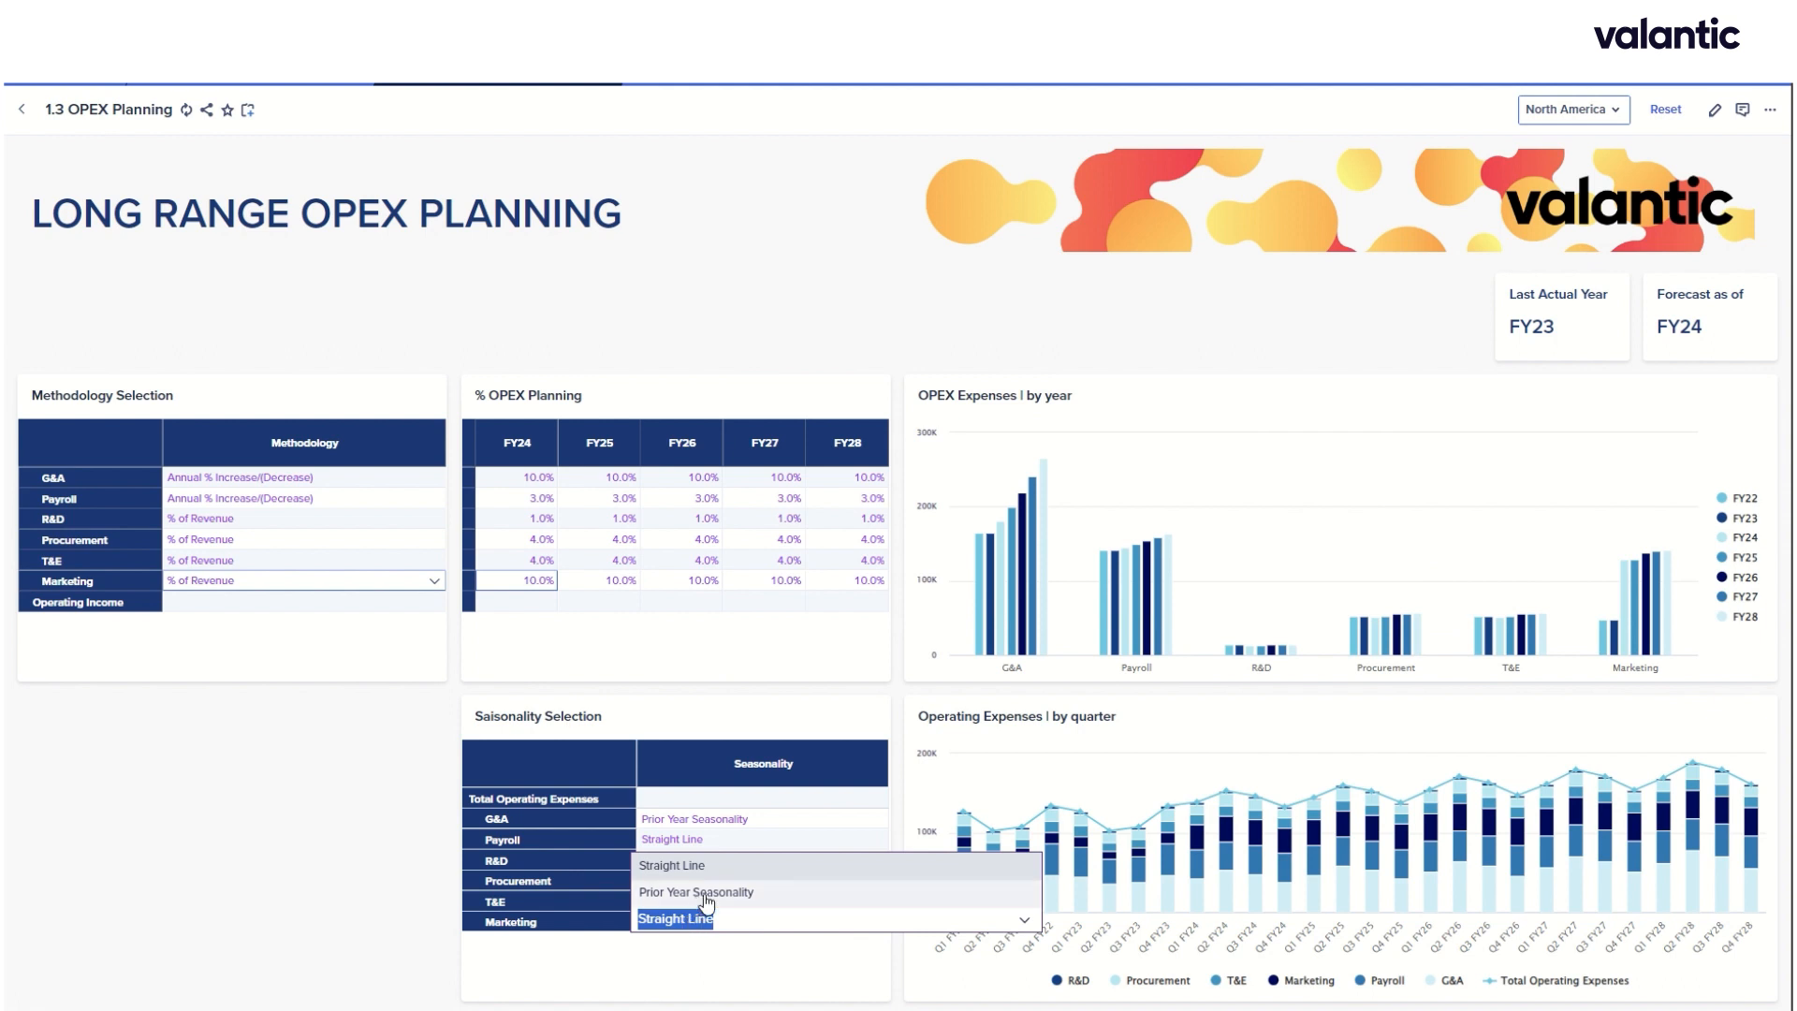
{"action": "left_click", "coordinate": [735, 892]}
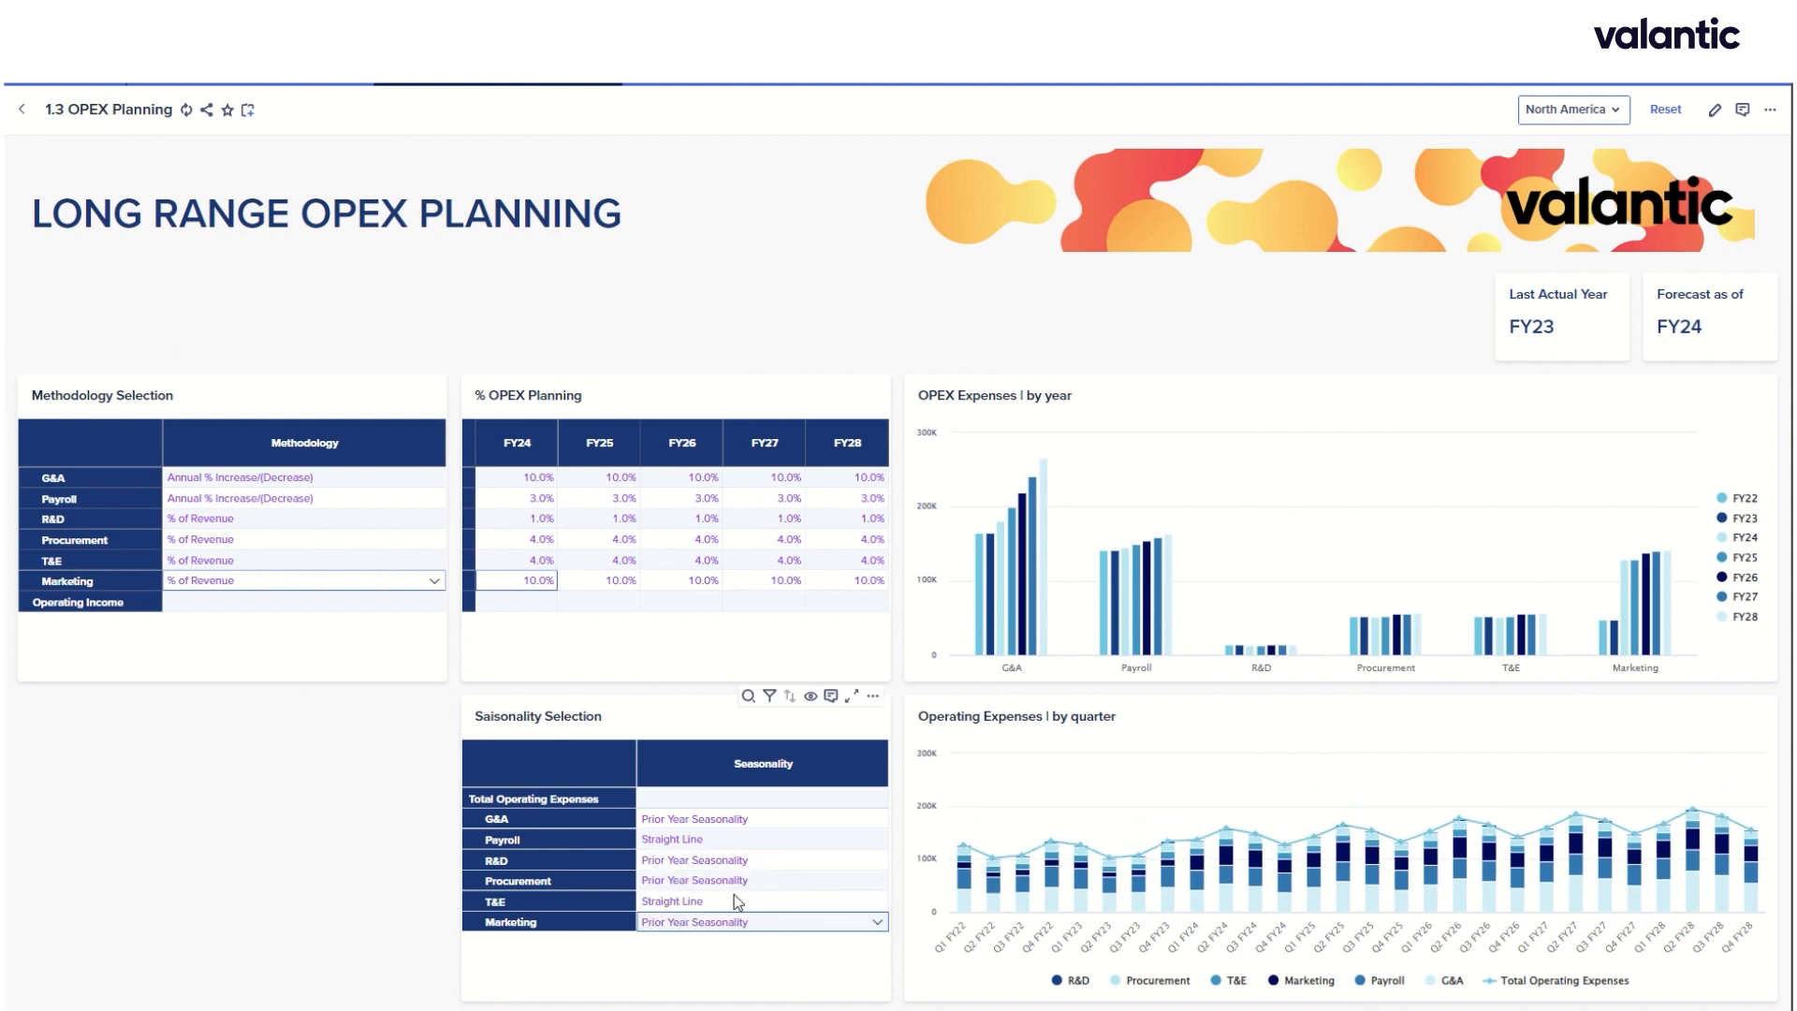